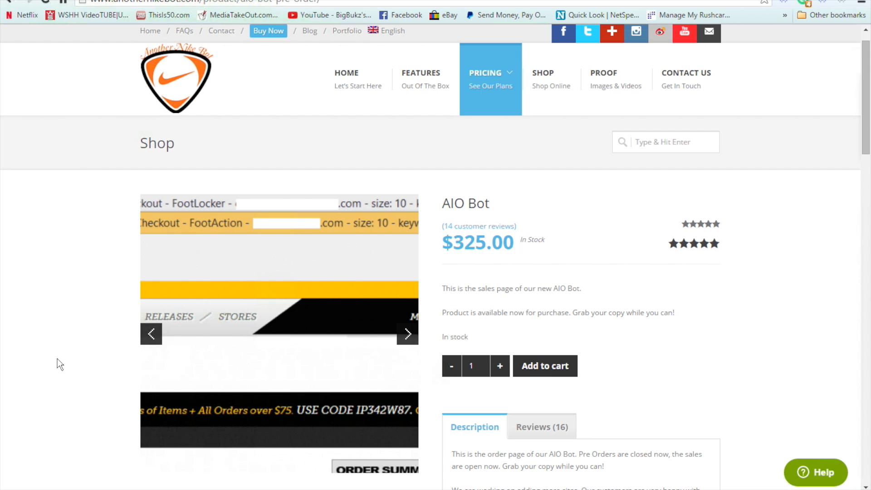
# Step: Examine the AIO Bot product page, including its purchase details, supported websites and feature list
pyautogui.scroll(-5, 57, 358)
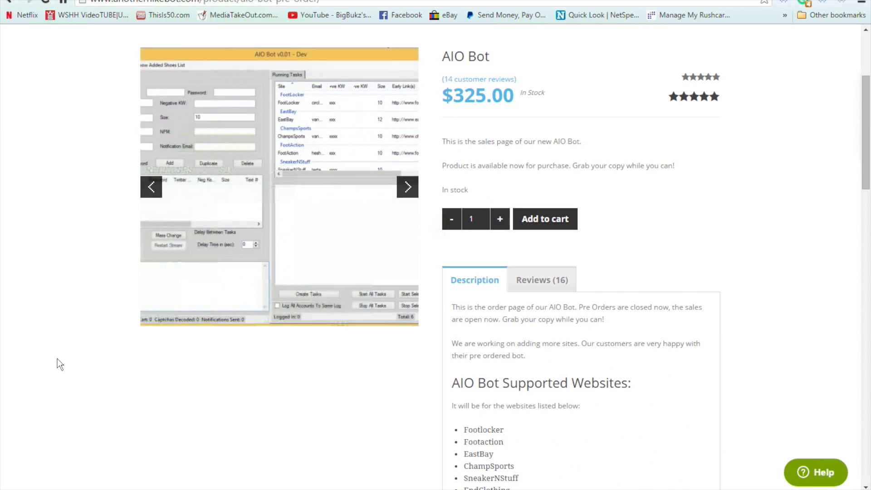
pyautogui.scroll(-5, 57, 358)
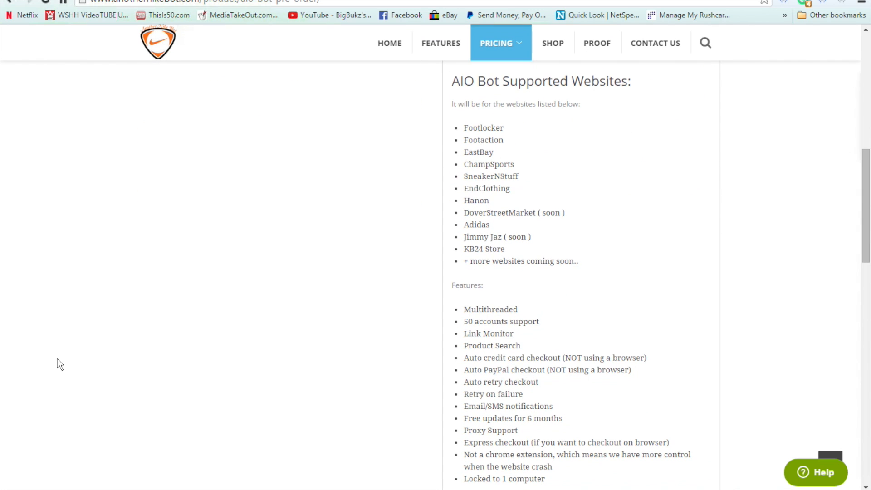
pyautogui.scroll(-4, 57, 359)
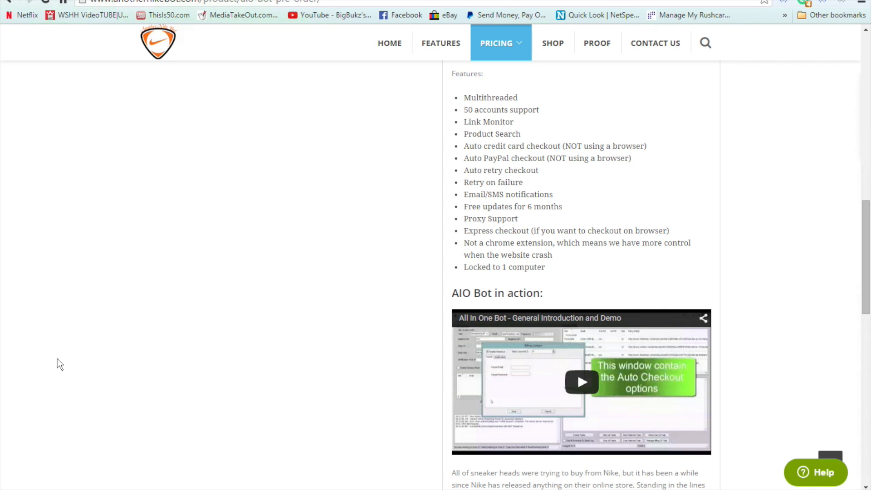
pyautogui.scroll(15, 57, 359)
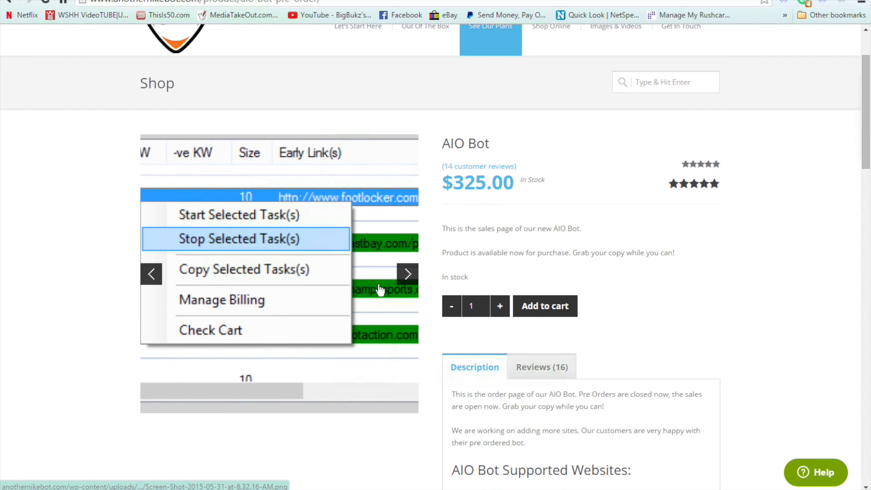
pyautogui.scroll(2, 485, 198)
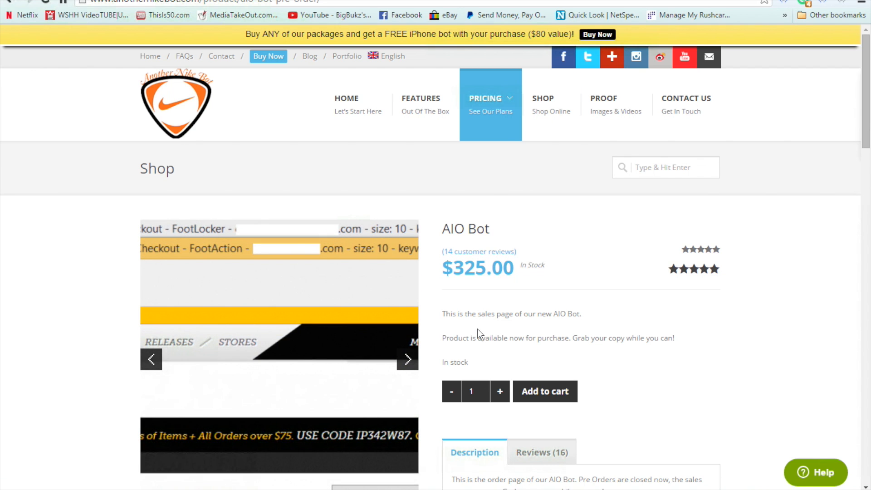
pyautogui.scroll(-1, 479, 329)
pyautogui.scroll(-9, 480, 329)
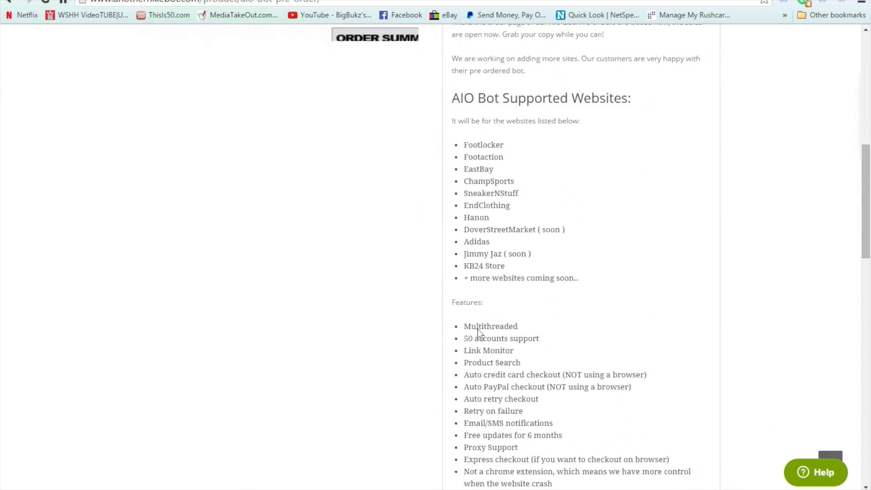
pyautogui.scroll(10, 478, 329)
# Step: Open the online shop and look through the product archive's bots, country support packages and add-ons
pyautogui.click(545, 102)
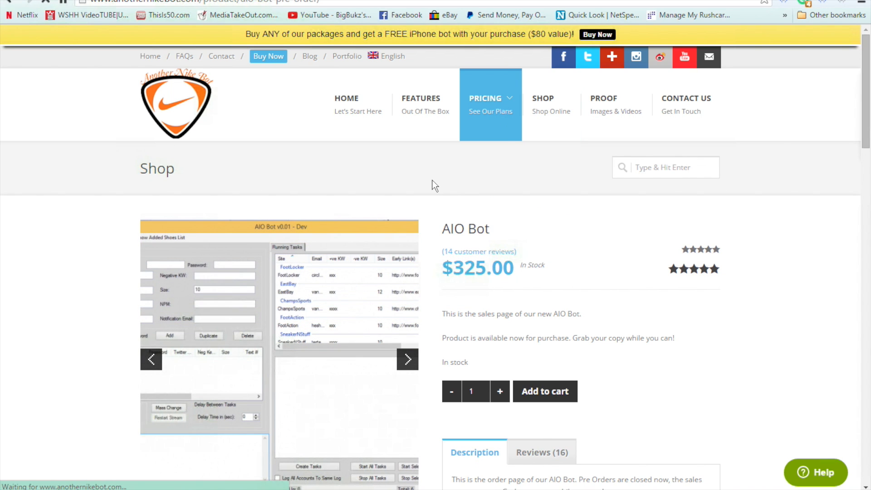
pyautogui.scroll(-20, 435, 186)
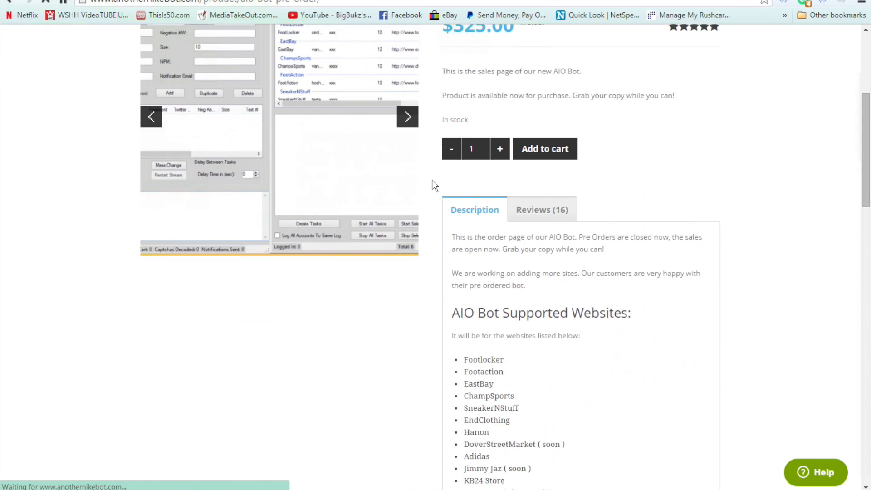
pyautogui.scroll(-8, 434, 194)
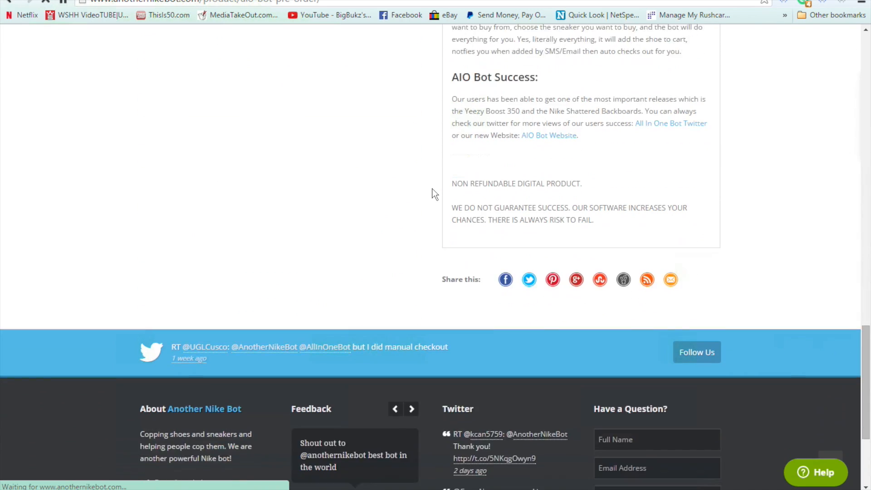
pyautogui.scroll(4, 435, 194)
pyautogui.scroll(5, 435, 194)
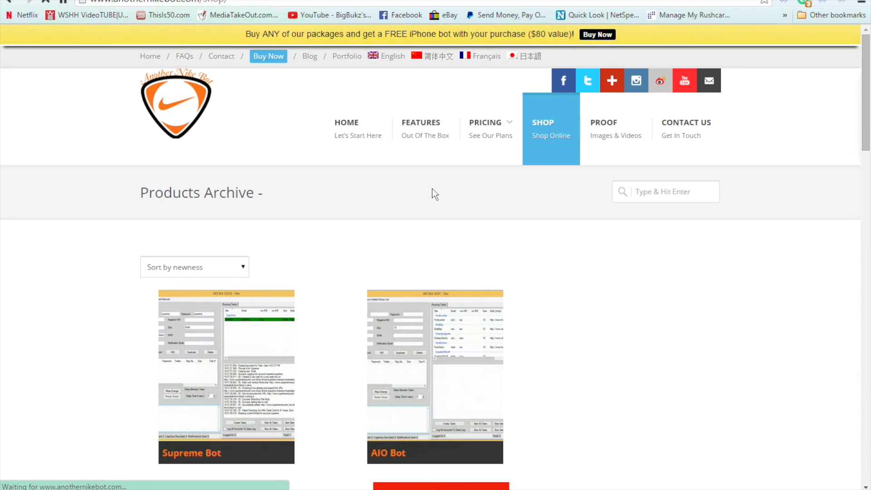
pyautogui.scroll(-3, 432, 188)
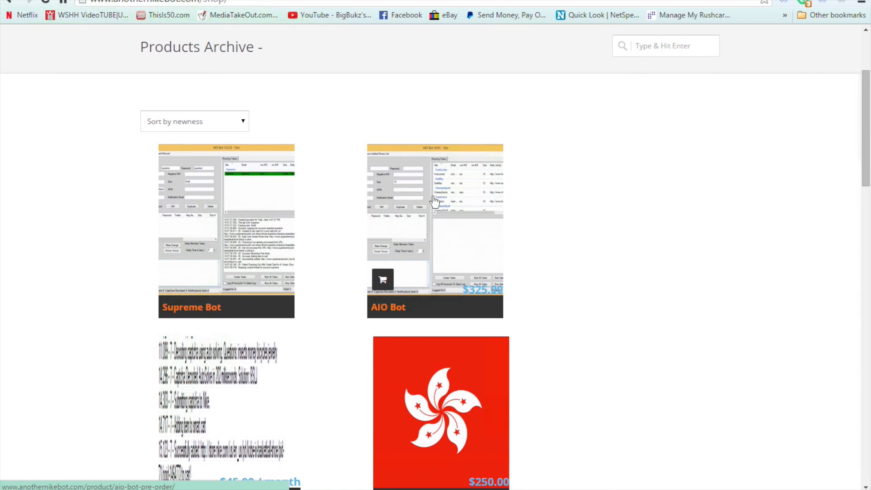
pyautogui.scroll(-7, 437, 216)
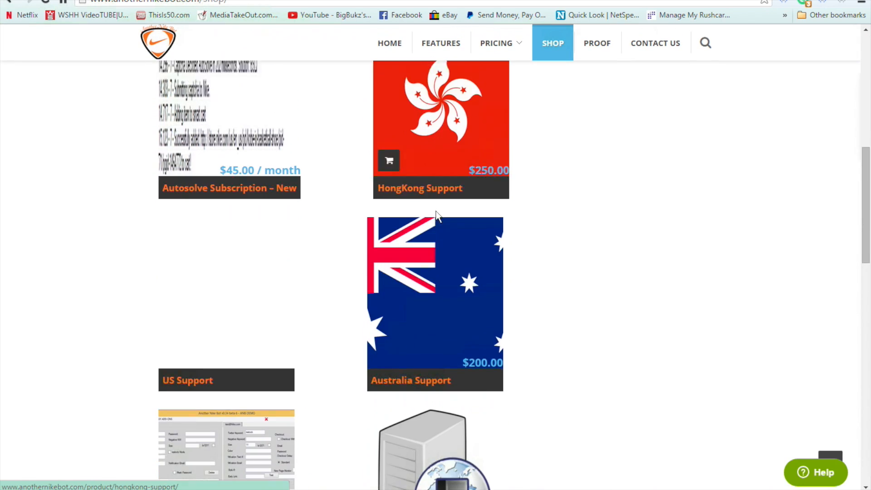
pyautogui.scroll(-14, 437, 215)
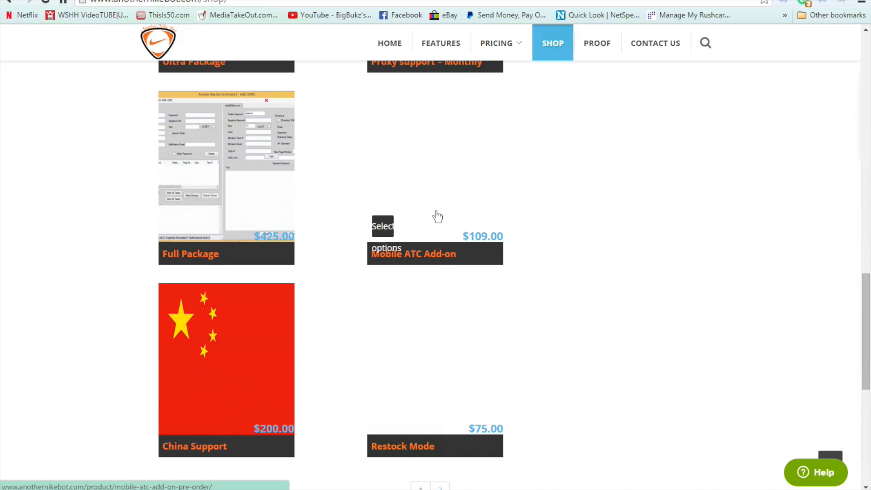
pyautogui.scroll(18, 437, 216)
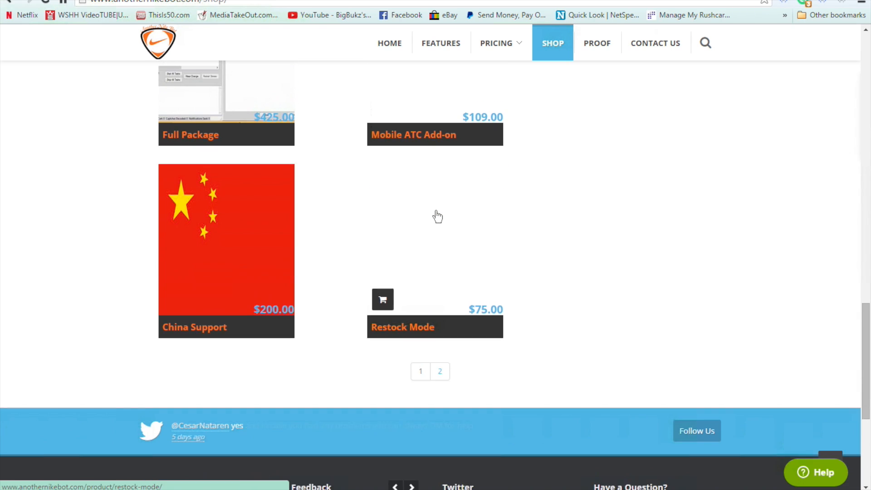
pyautogui.scroll(5, 437, 216)
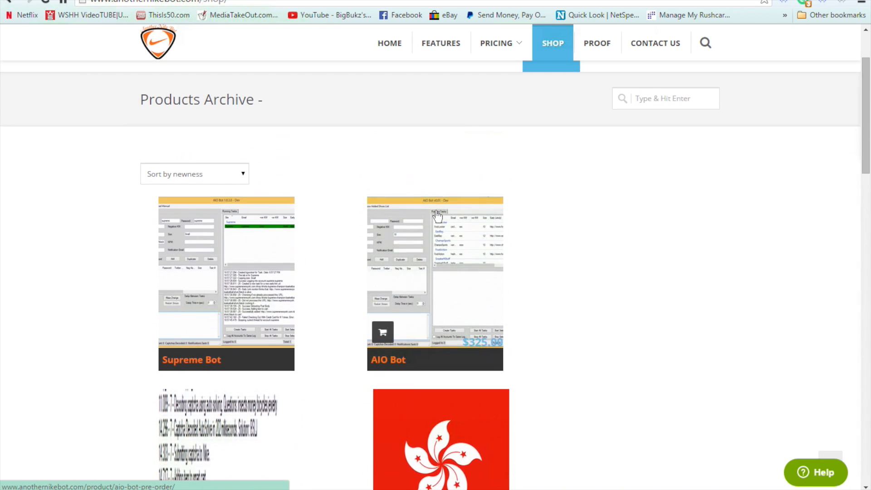
# Step: Open the AIO Bot product from the archive and read its description, covering supported websites, features and success notes
pyautogui.click(440, 263)
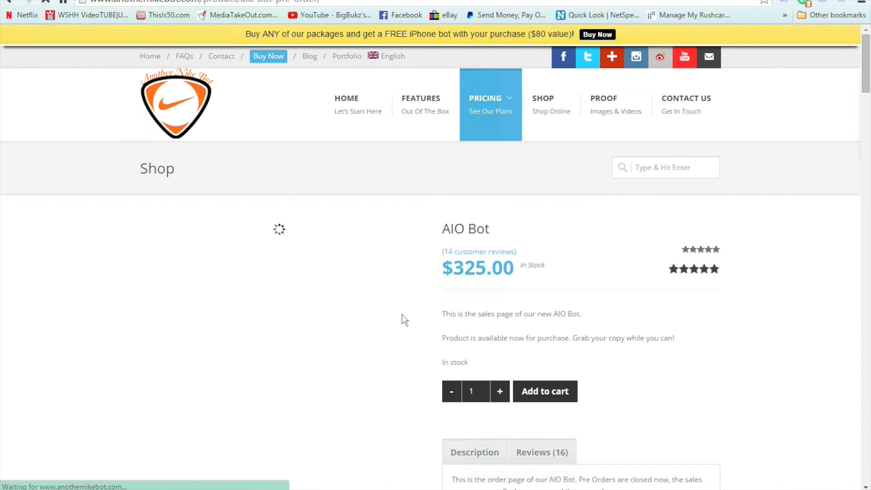
pyautogui.scroll(-5, 401, 314)
pyautogui.scroll(-1, 401, 314)
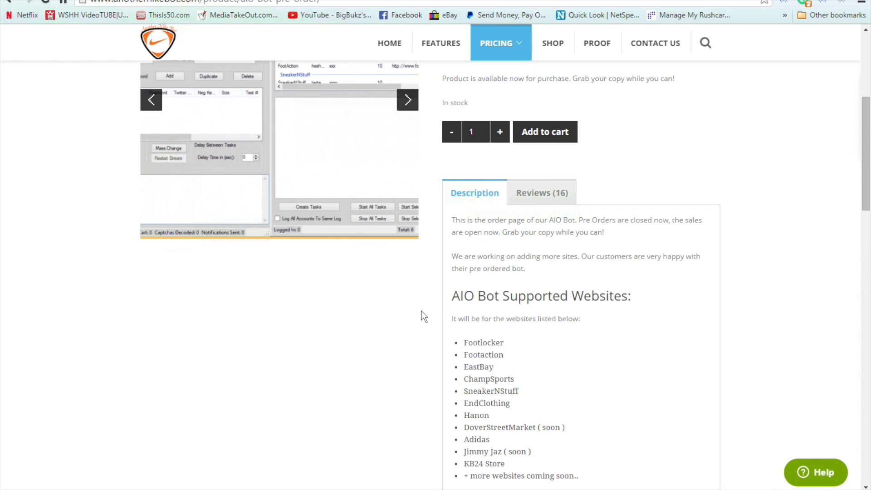
pyautogui.scroll(-5, 423, 316)
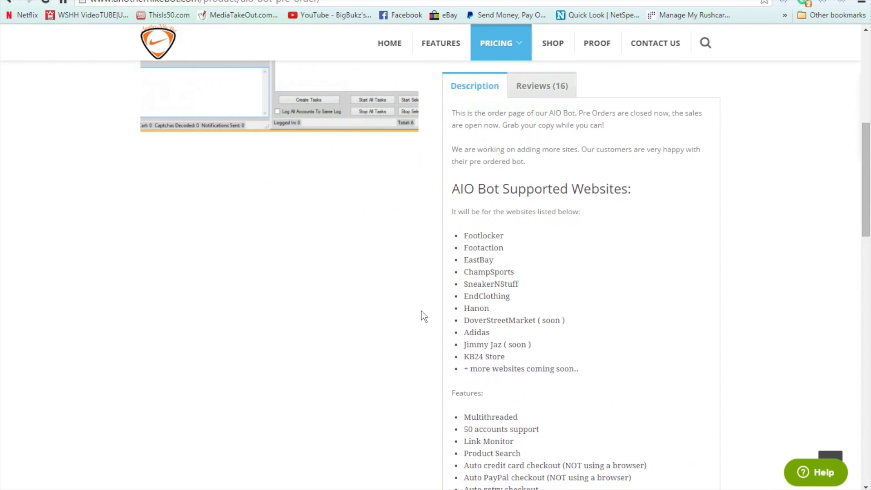
pyautogui.scroll(-8, 423, 316)
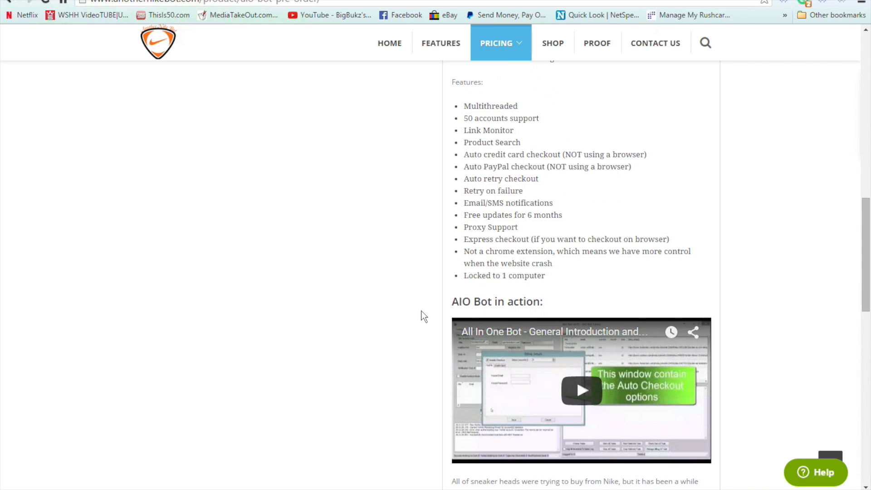
pyautogui.scroll(-5, 423, 316)
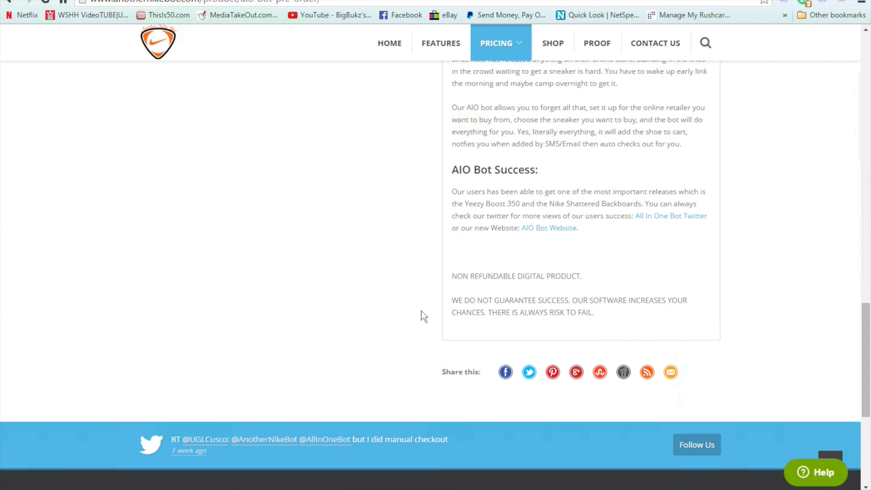
pyautogui.scroll(11, 423, 317)
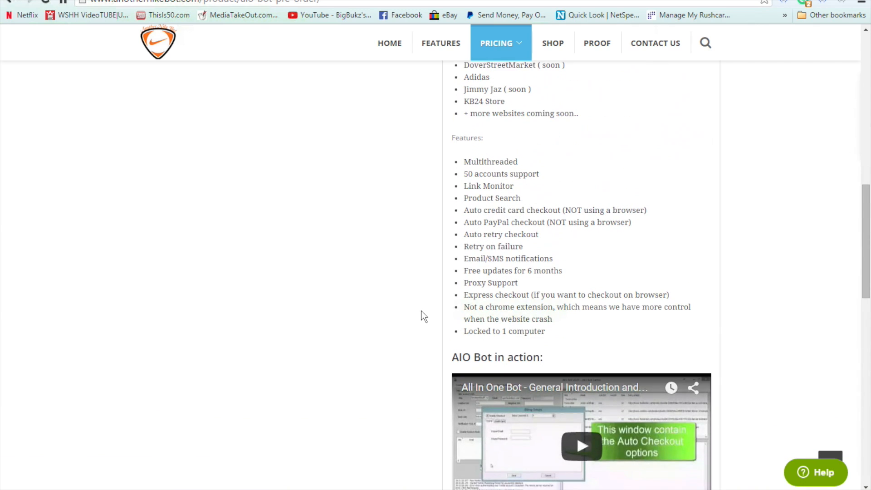
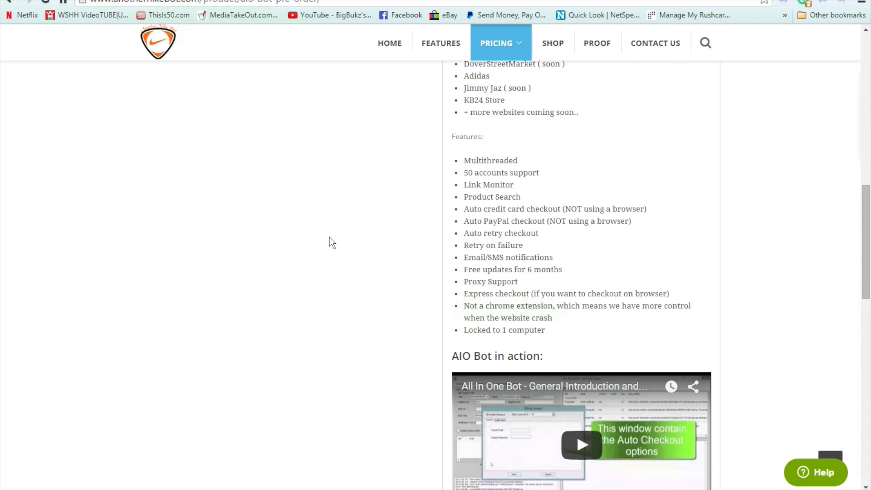
# Step: Switch to the remote desktop showing the AIO Bot program and move its window up to the screen edge
pyautogui.hotkey('ctrl', 'Up')
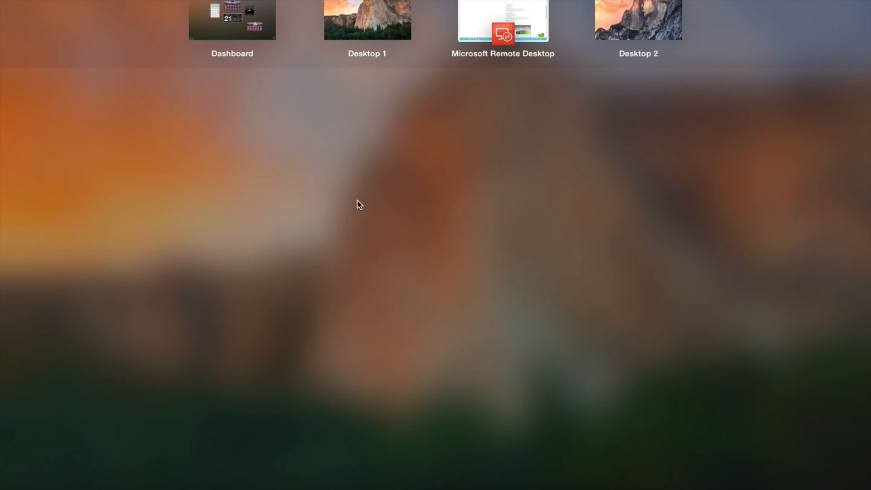
pyautogui.click(484, 16)
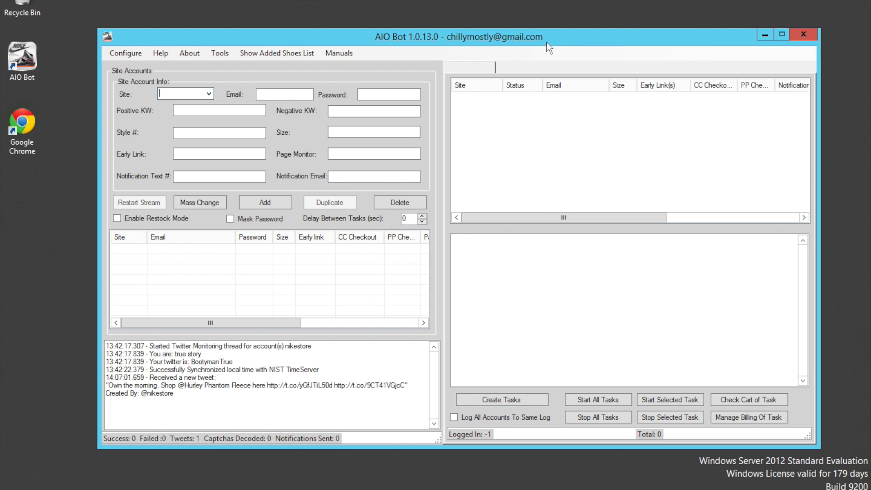
pyautogui.moveTo(544, 40); pyautogui.dragTo(554, 3)
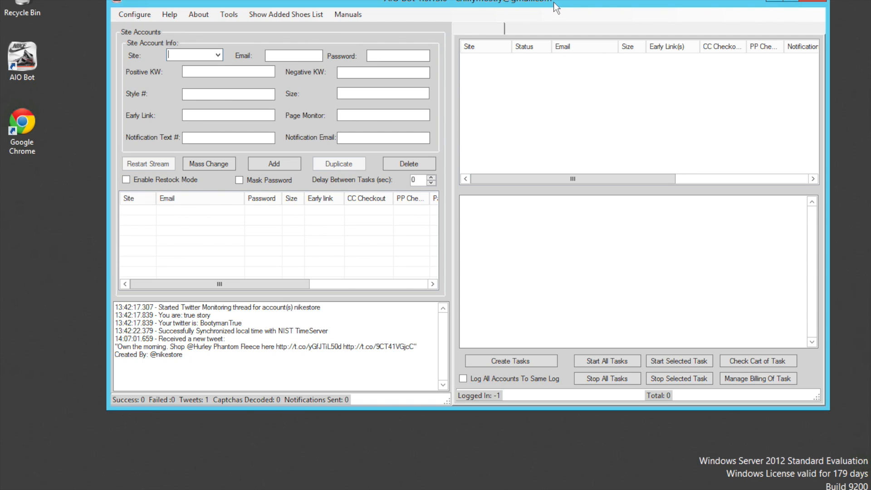
# Step: Choose FootLocker as the site and enter the account's email and password in the site account info
pyautogui.click(219, 55)
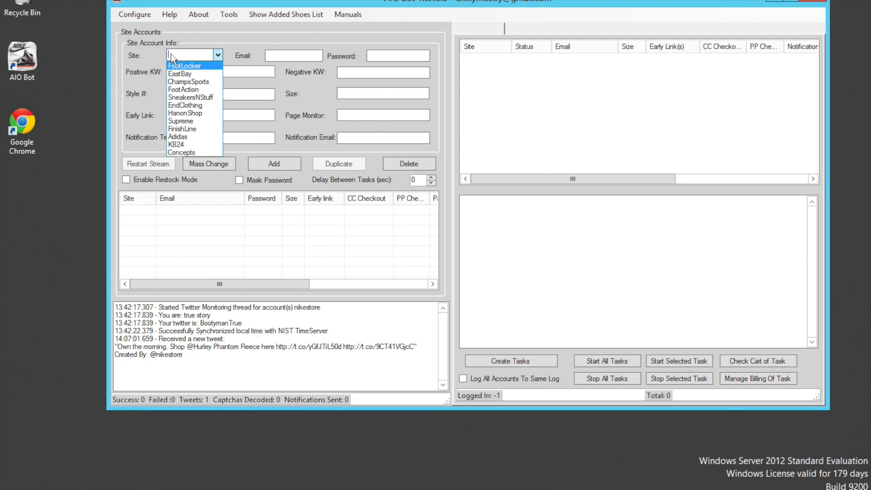
pyautogui.click(175, 66)
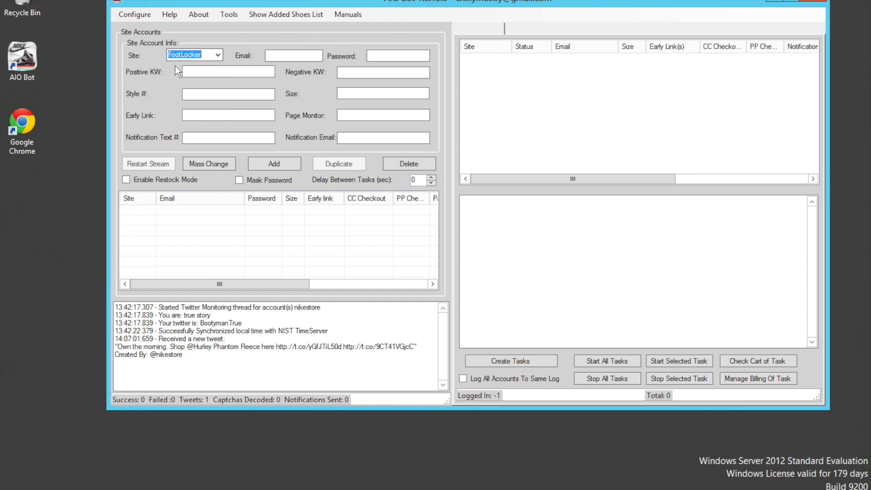
pyautogui.click(279, 54)
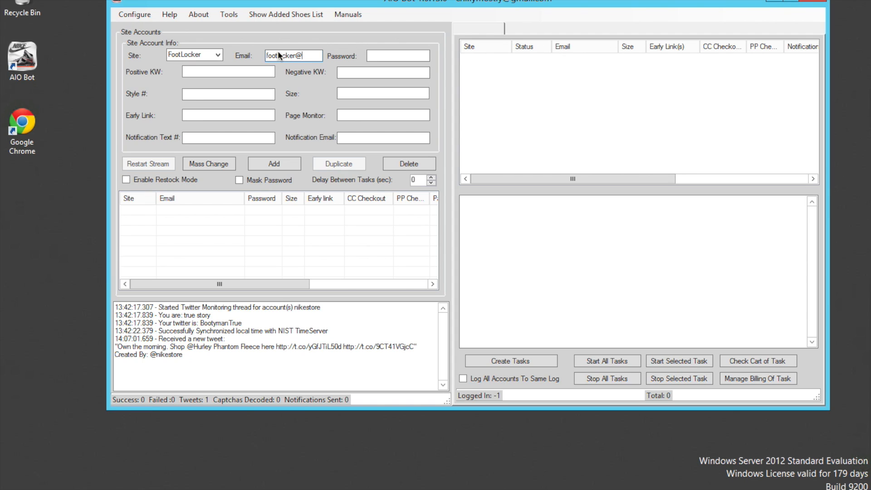
pyautogui.click(395, 56)
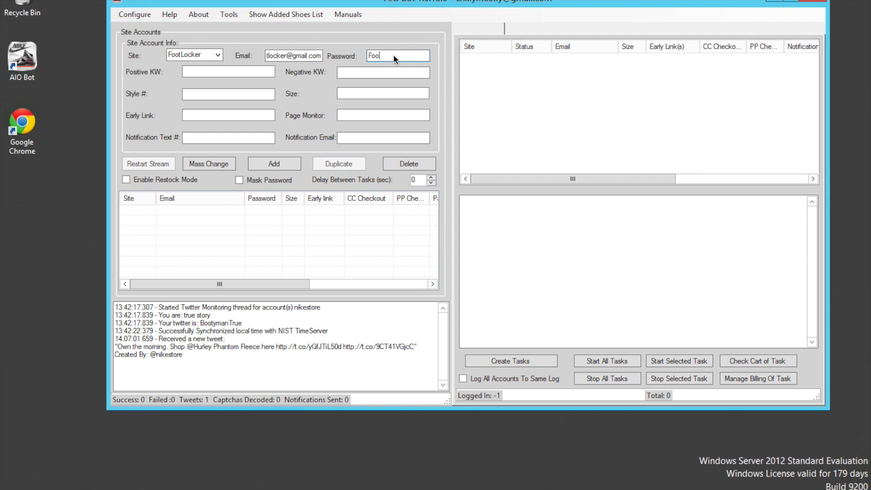
pyautogui.write('Footlocker')
# Step: Set the positive keyword to xxx and the size to 12, then add the FootLocker account to the list
pyautogui.click(220, 69)
pyautogui.write('xxx')
pyautogui.click(232, 93)
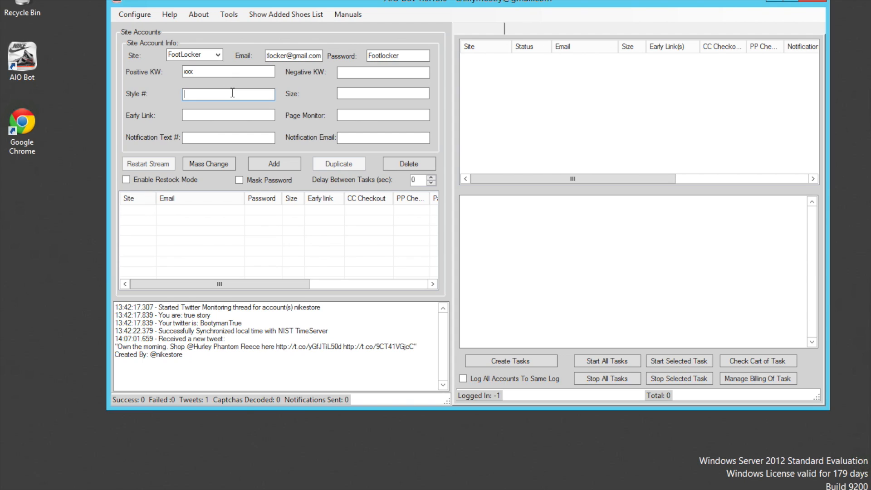
pyautogui.click(353, 92)
pyautogui.click(215, 114)
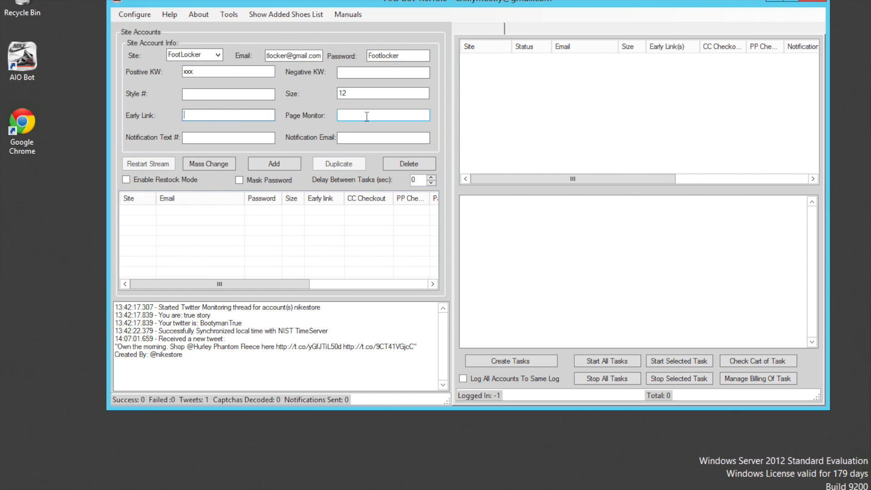
pyautogui.moveTo(364, 116)
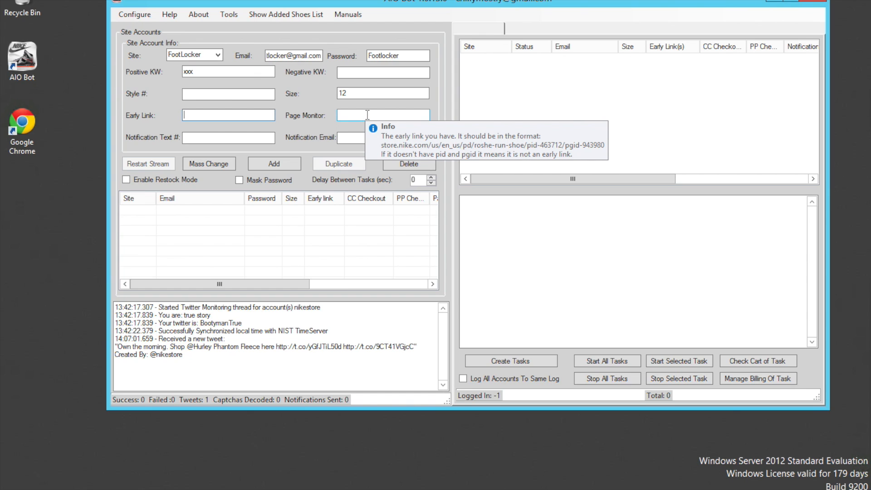
pyautogui.click(367, 114)
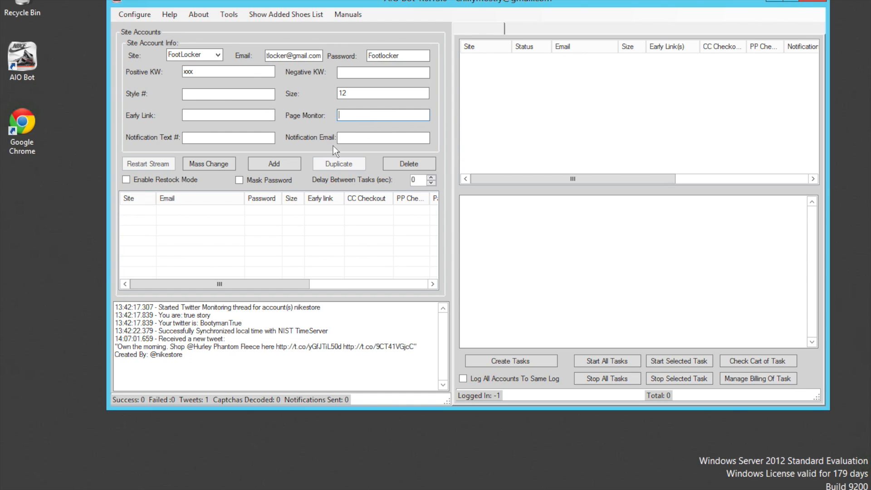
pyautogui.moveTo(345, 112)
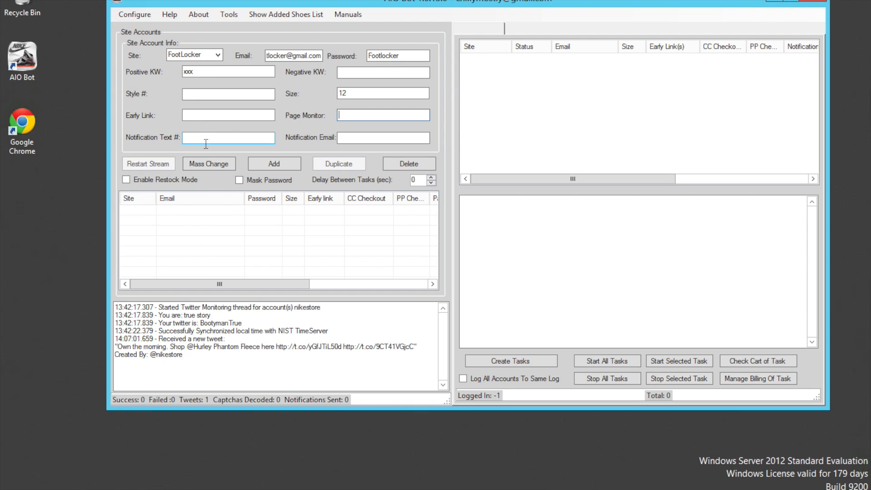
pyautogui.moveTo(208, 136)
pyautogui.moveTo(352, 136)
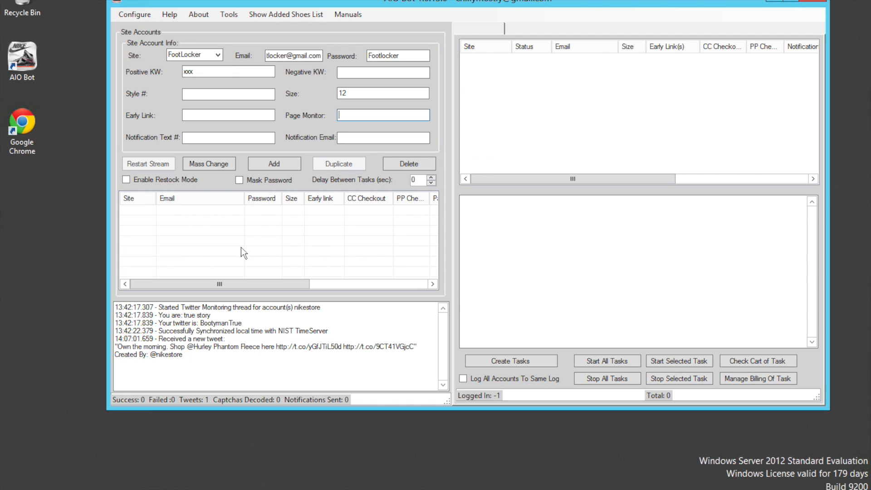
pyautogui.click(276, 166)
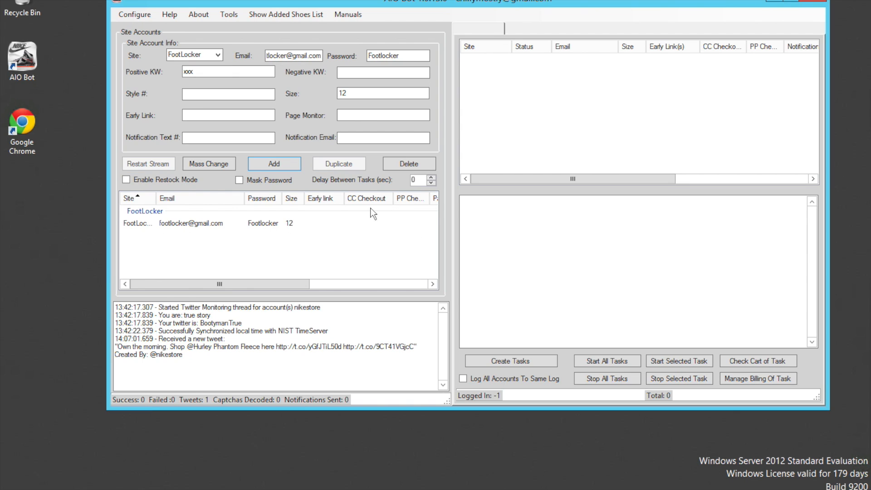
# Step: Change the site to ChampsSports and add another account with the same login, keyword and size
pyautogui.click(196, 224)
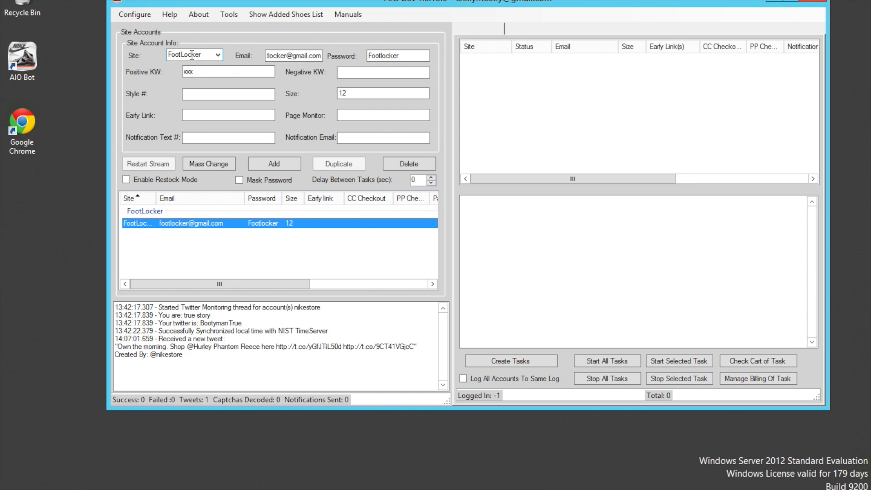
pyautogui.click(218, 55)
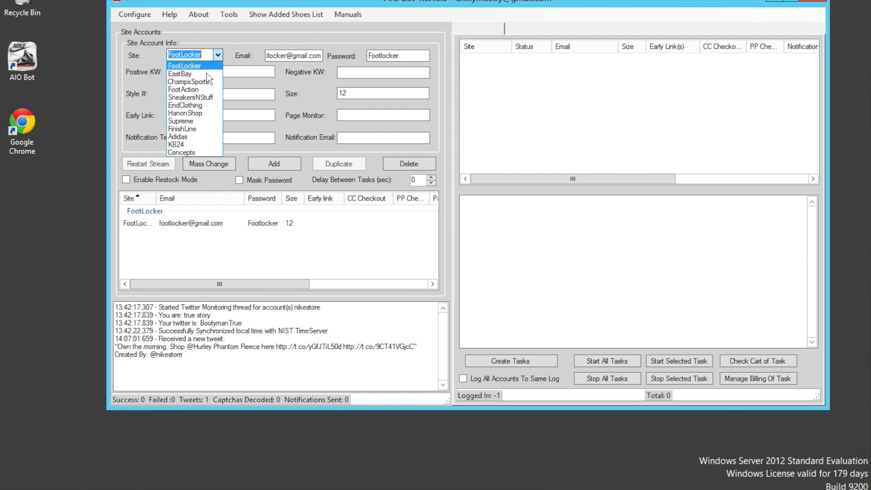
pyautogui.click(195, 83)
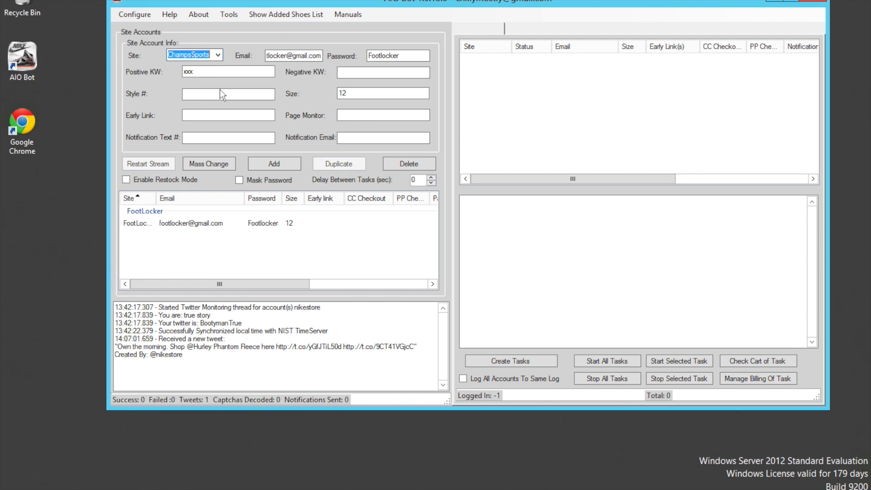
pyautogui.click(290, 167)
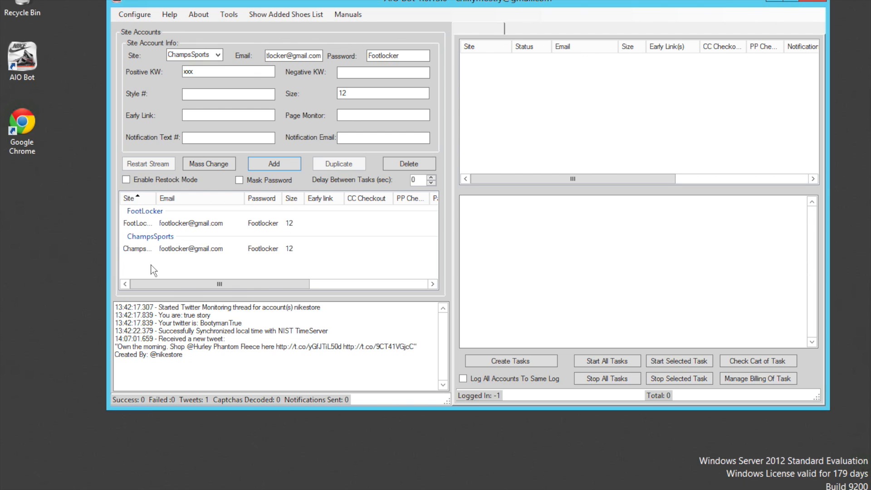
# Step: Switch the site back to FootLocker and add a second FootLocker account with the same details
pyautogui.click(257, 224)
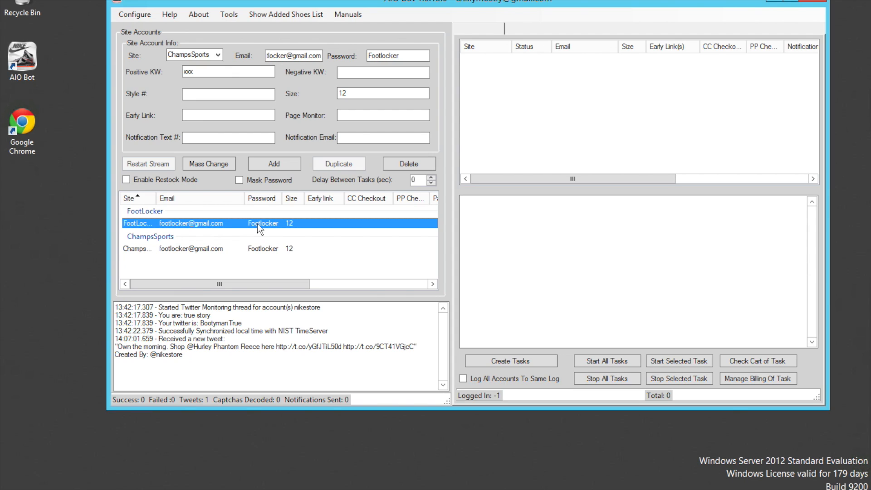
pyautogui.click(217, 57)
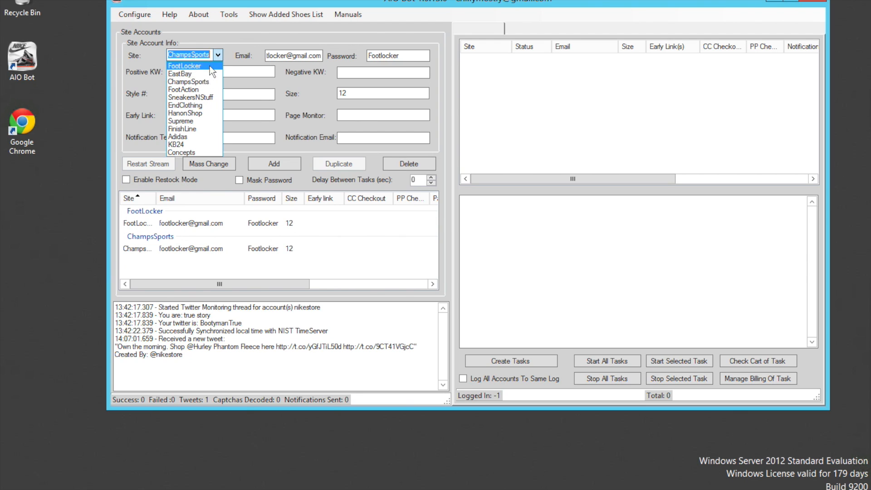
pyautogui.click(210, 66)
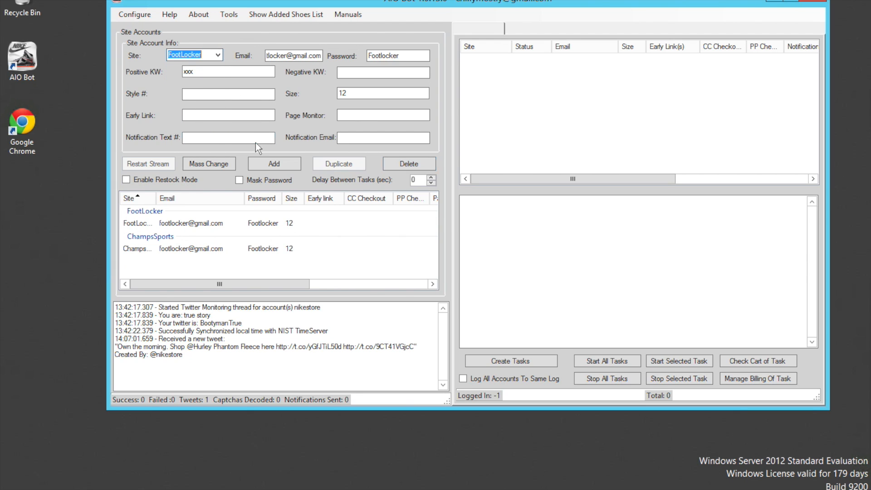
pyautogui.click(276, 164)
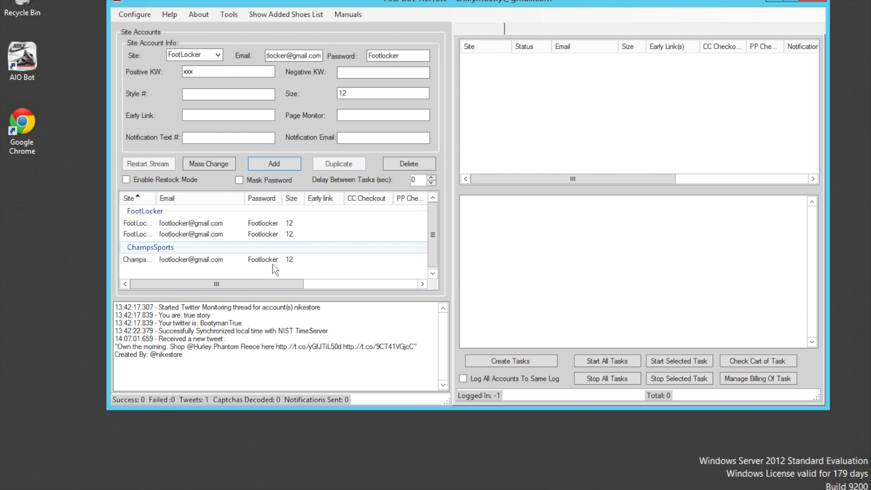
# Step: Open billing management for the first FootLocker account and acknowledge the autocheckout notice
pyautogui.click(186, 224)
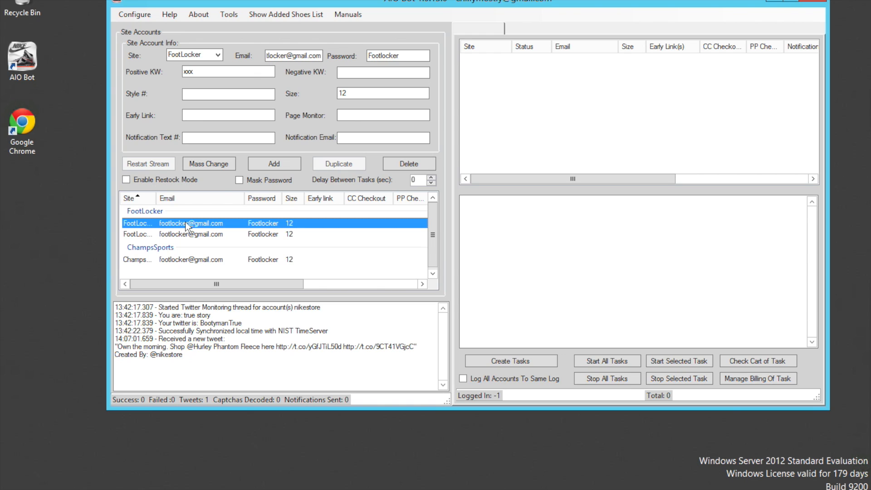
pyautogui.rightClick(187, 225)
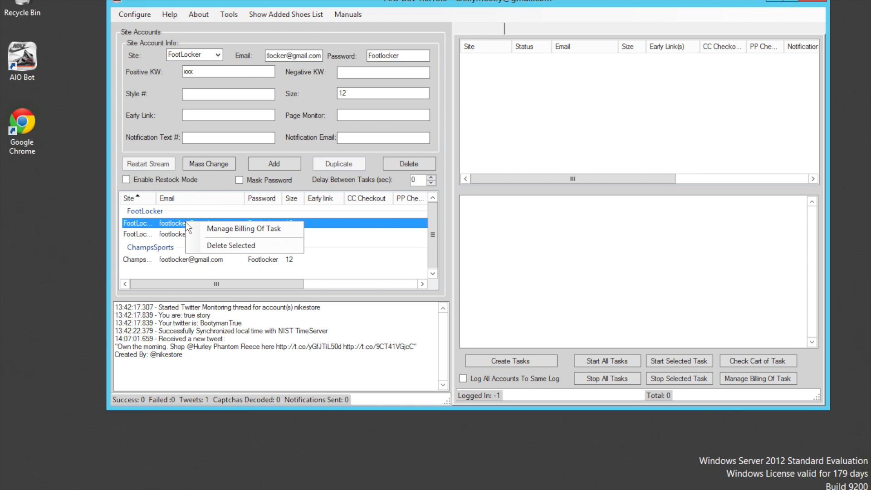
pyautogui.click(213, 228)
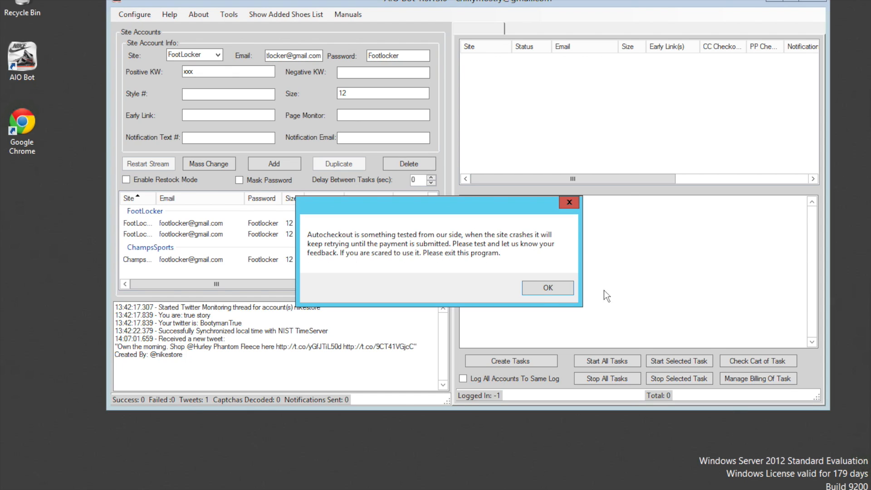
pyautogui.click(545, 290)
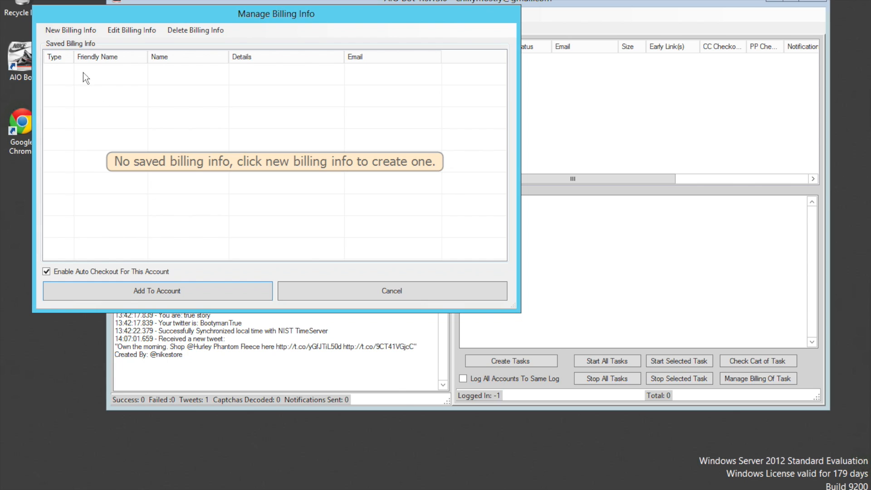
# Step: Create and save a new PayPal billing record with the PayPal email and password, leaving Checkout Once Per Website off
pyautogui.click(75, 31)
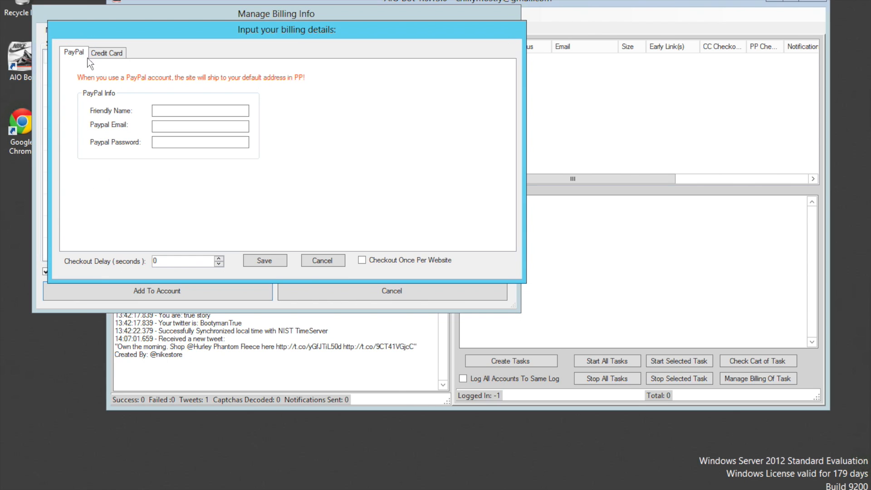
pyautogui.click(161, 111)
pyautogui.click(164, 127)
pyautogui.write('@gmail.com')
pyautogui.press('Tab')
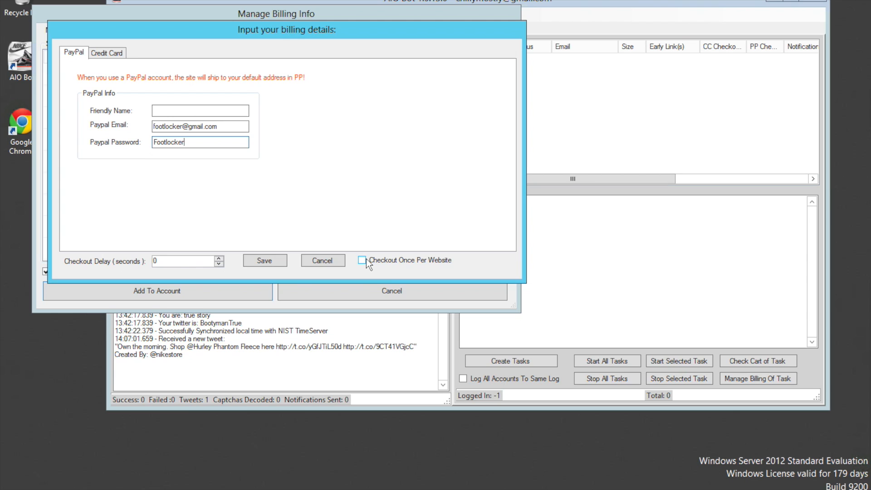
pyautogui.click(362, 259)
pyautogui.click(361, 261)
pyautogui.click(274, 260)
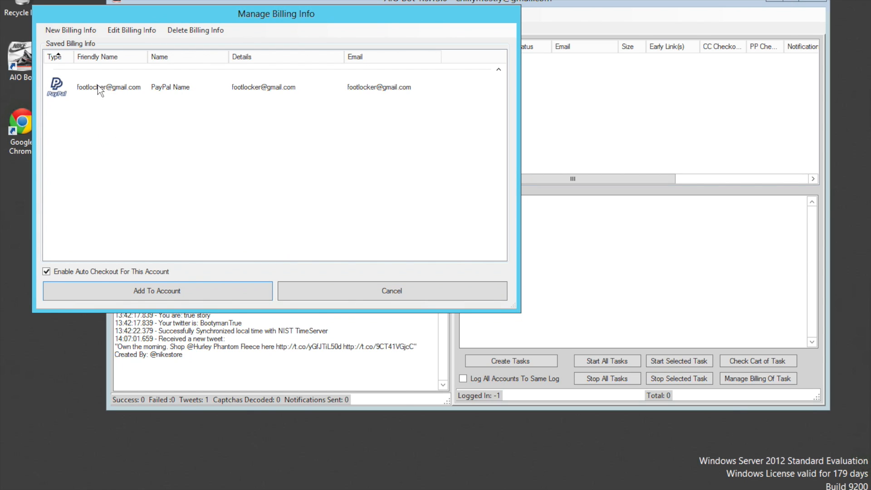
# Step: Start a new credit card billing record and enter the billing first name, last name and street address
pyautogui.click(86, 33)
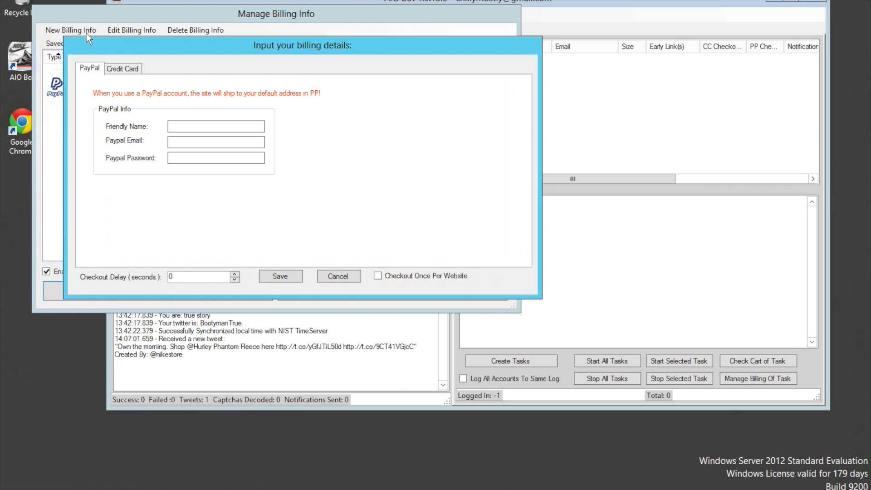
pyautogui.click(132, 67)
pyautogui.click(141, 99)
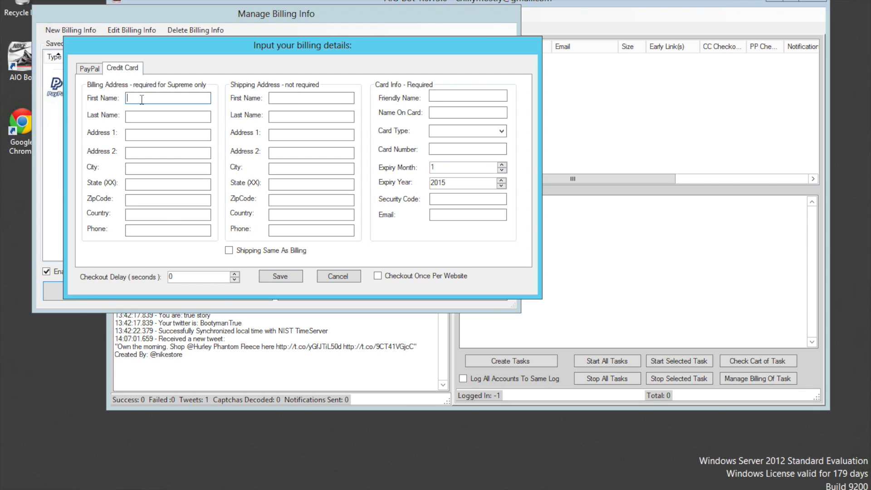
pyautogui.write('f')
pyautogui.press('Tab')
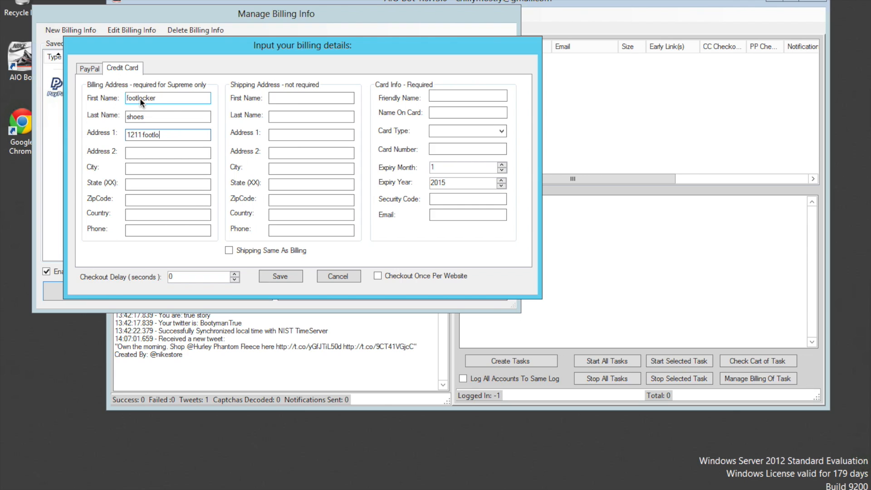
# Step: Fill in the billing city, state, ZIP code, country and phone number, and make shipping the same as billing
pyautogui.write('dayto')
pyautogui.write('na b')
pyautogui.write('each')
pyautogui.press('Tab')
pyautogui.write('fl')
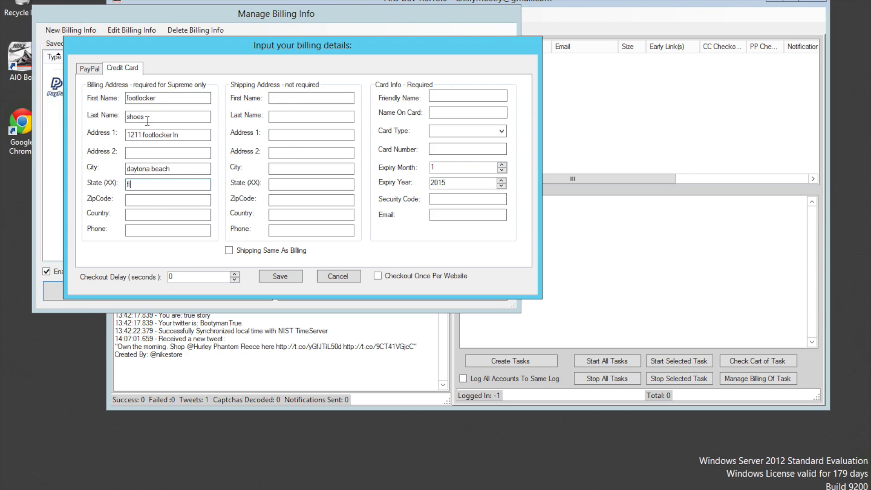
pyautogui.click(150, 200)
pyautogui.click(150, 215)
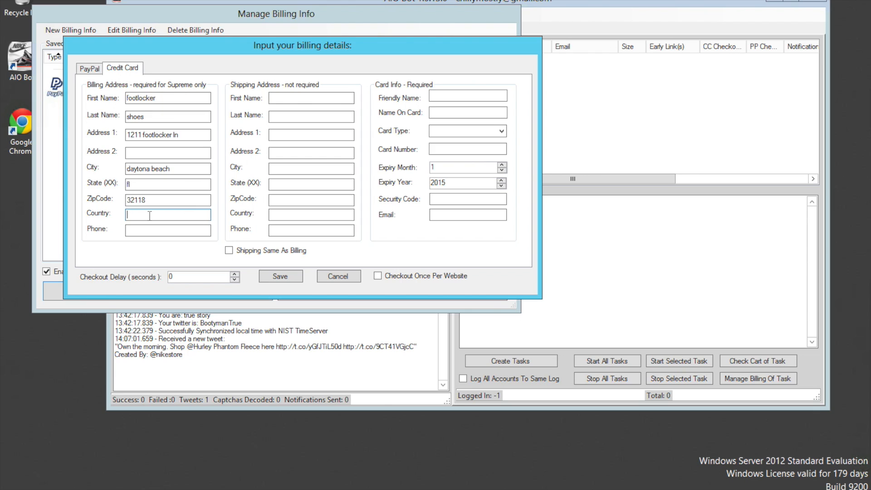
pyautogui.write('u')
pyautogui.write('nited states')
pyautogui.click(151, 231)
pyautogui.write('3865551212')
pyautogui.click(228, 251)
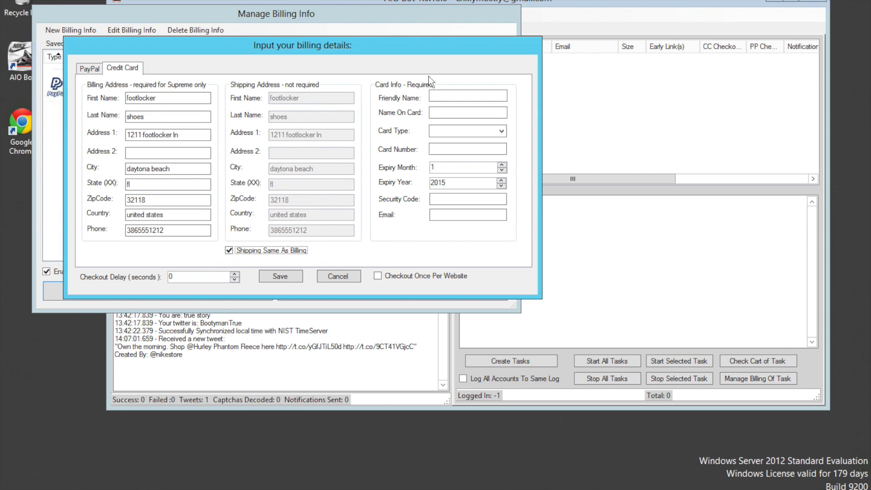
# Step: Enter the name on the card, choose VISA as the card type and fill in the card number
pyautogui.click(434, 113)
pyautogui.click(433, 113)
pyautogui.press('Tab')
pyautogui.click(500, 130)
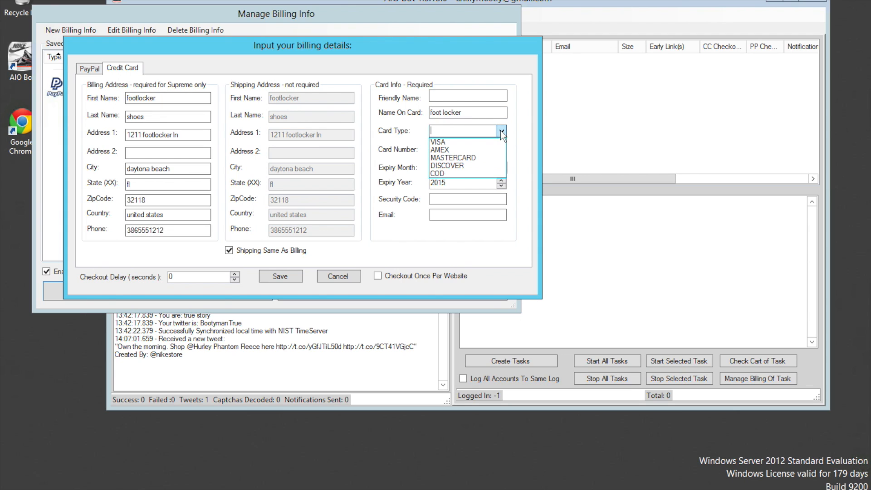
pyautogui.click(486, 142)
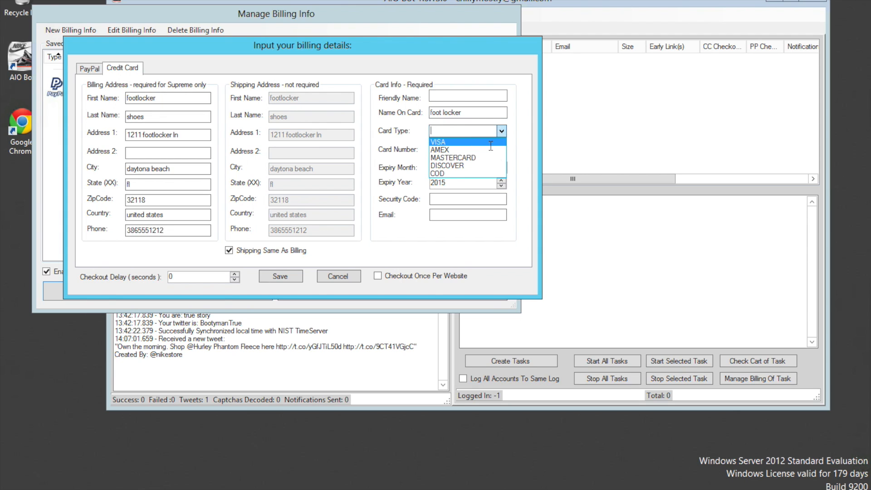
pyautogui.click(463, 148)
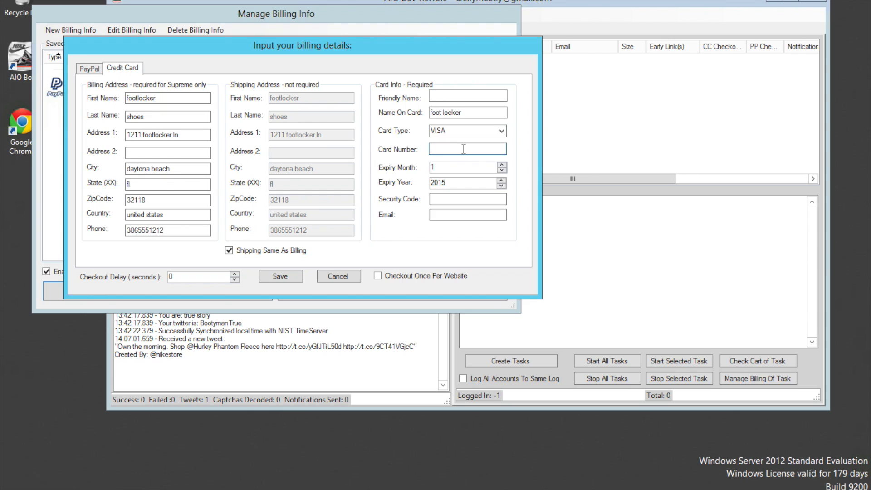
pyautogui.write('4')
# Step: Set the card's expiry year to 2018 and fill in its security code and contact email
pyautogui.click(501, 180)
pyautogui.click(501, 181)
pyautogui.click(500, 181)
pyautogui.click(457, 200)
pyautogui.click(457, 215)
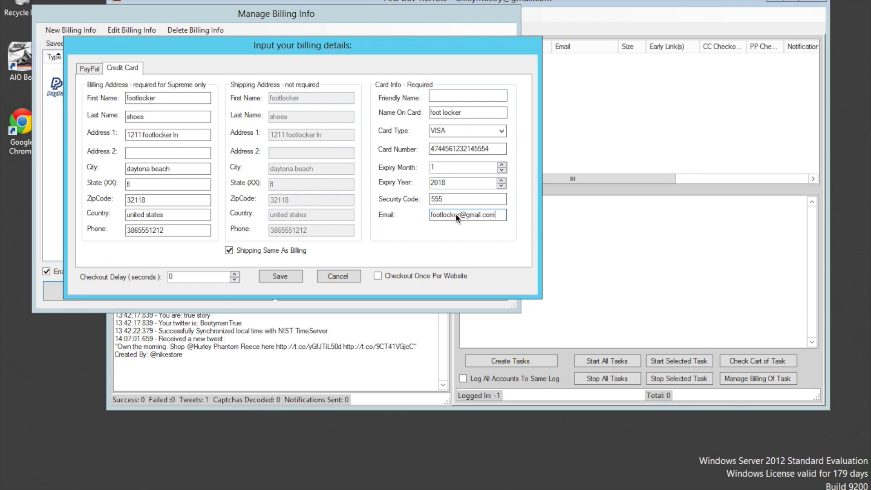
# Step: Save the credit card record and add the saved PayPal billing info to the first FootLocker account with auto checkout enabled
pyautogui.click(286, 275)
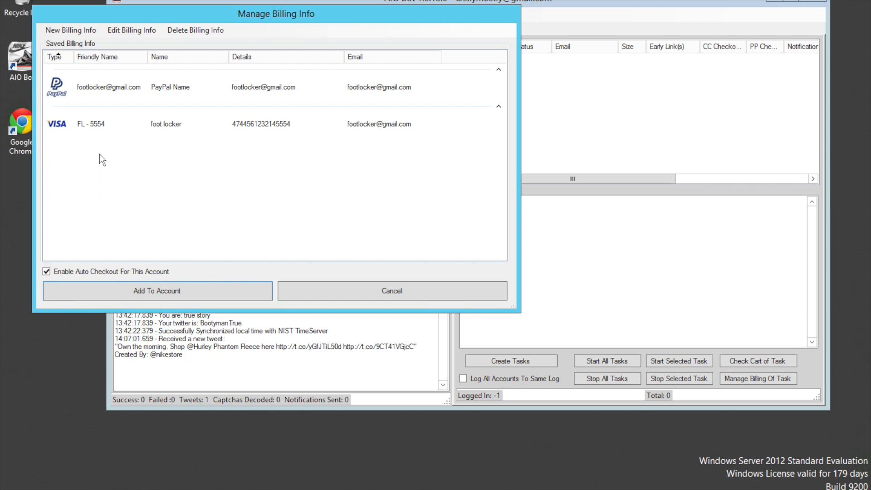
pyautogui.click(107, 291)
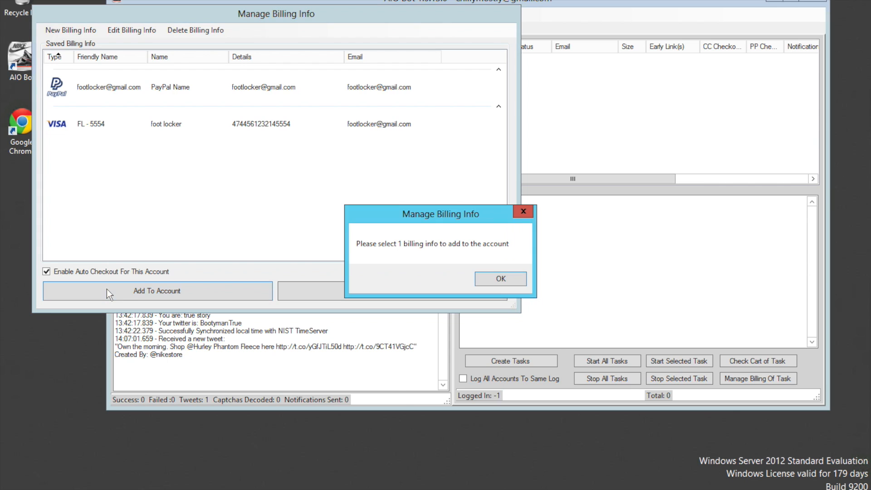
pyautogui.click(496, 278)
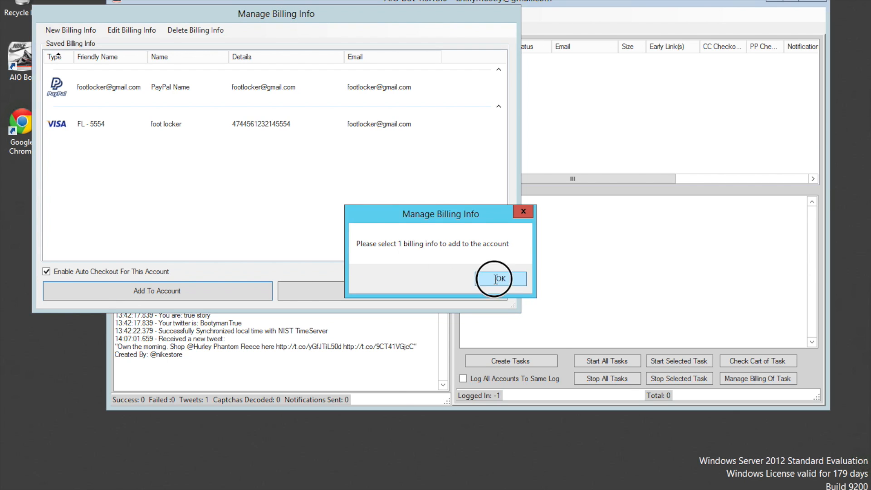
pyautogui.click(97, 86)
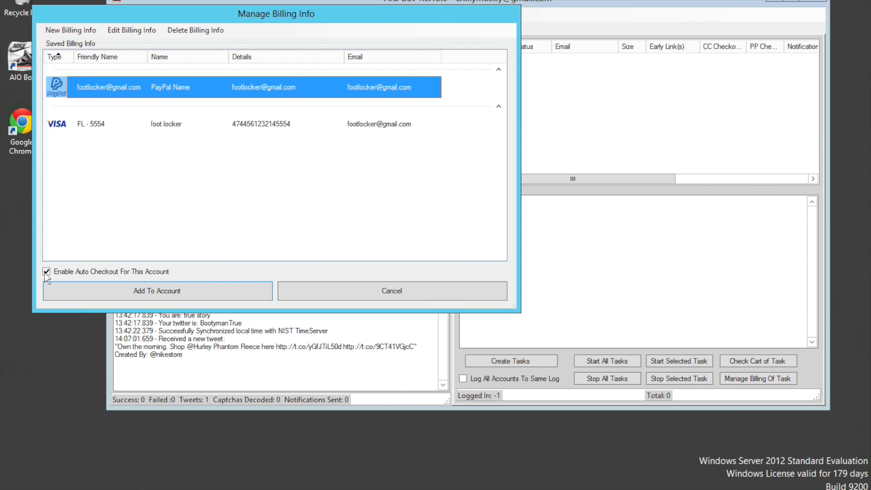
pyautogui.click(69, 288)
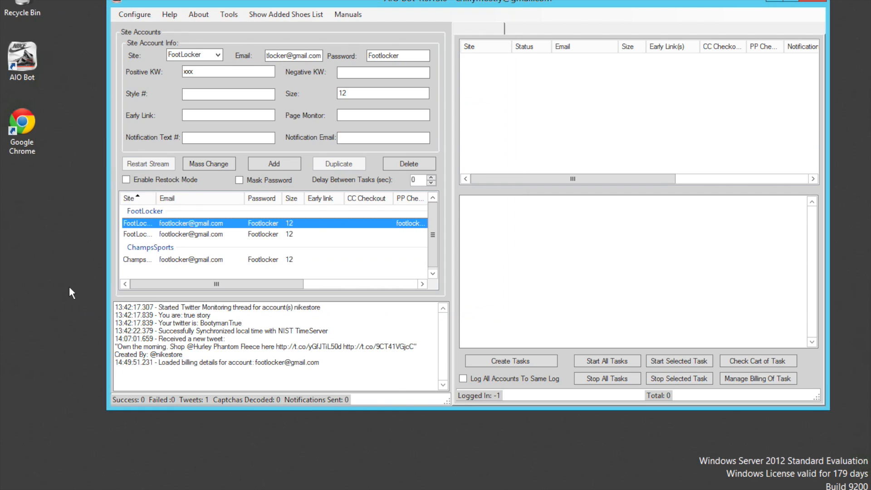
# Step: Try to add the saved VISA card to the second FootLocker account with auto checkout enabled
pyautogui.rightClick(184, 235)
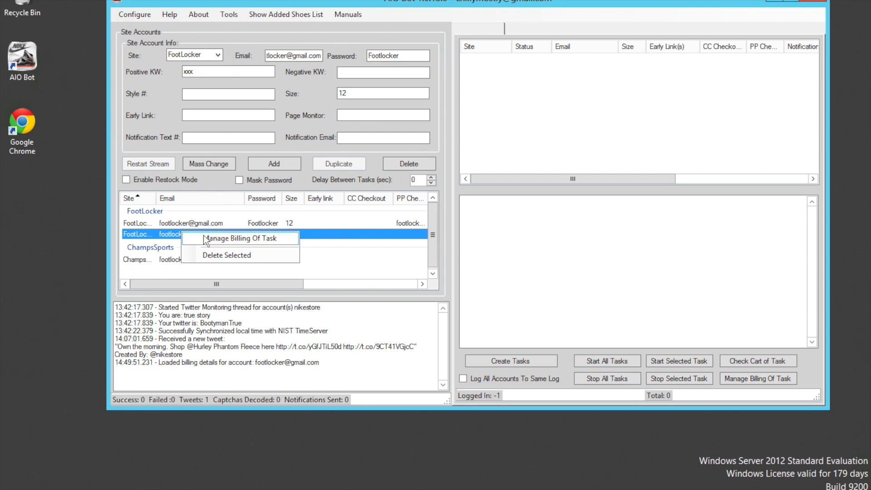
pyautogui.click(205, 239)
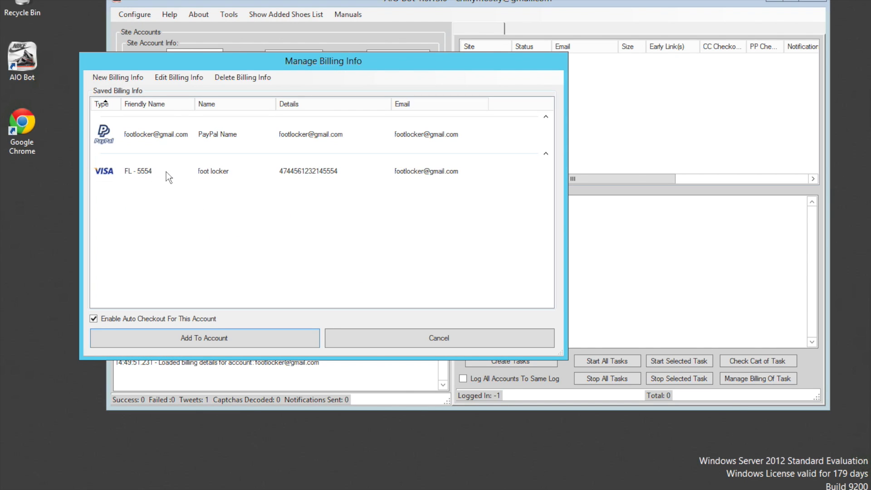
pyautogui.click(217, 172)
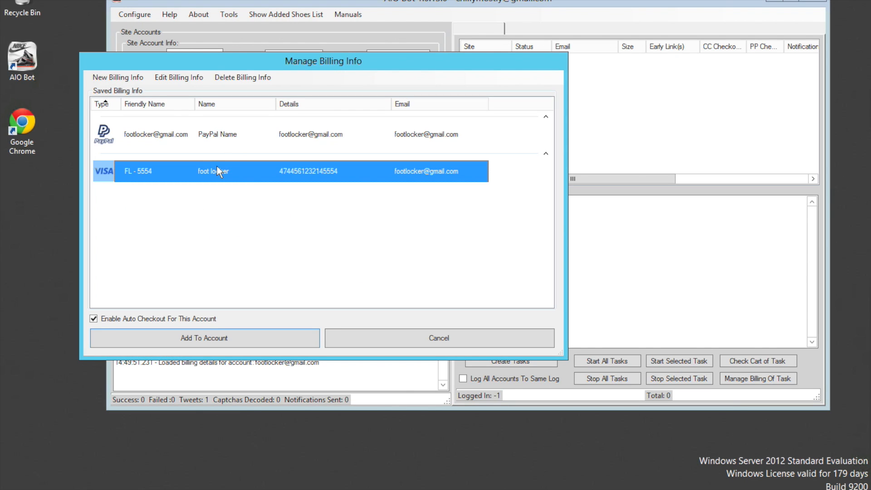
pyautogui.click(212, 344)
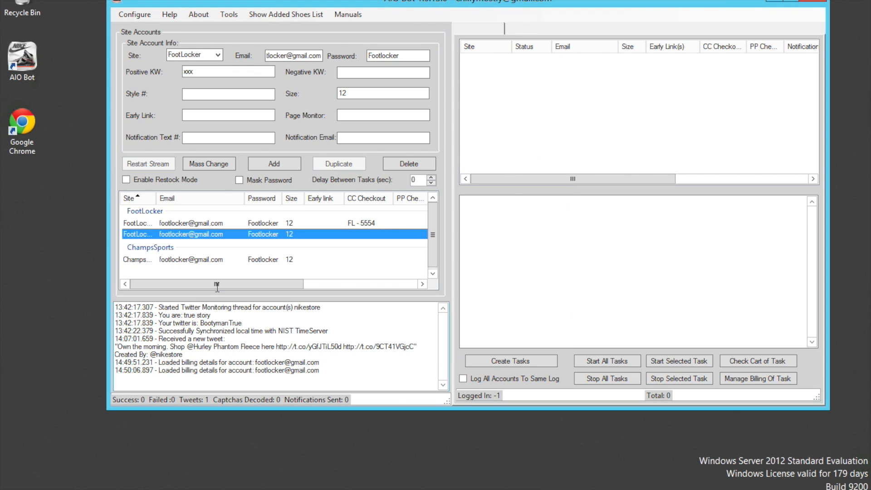
# Step: Add the saved VISA card as the billing info of the ChampsSports account with auto checkout enabled
pyautogui.click(197, 261)
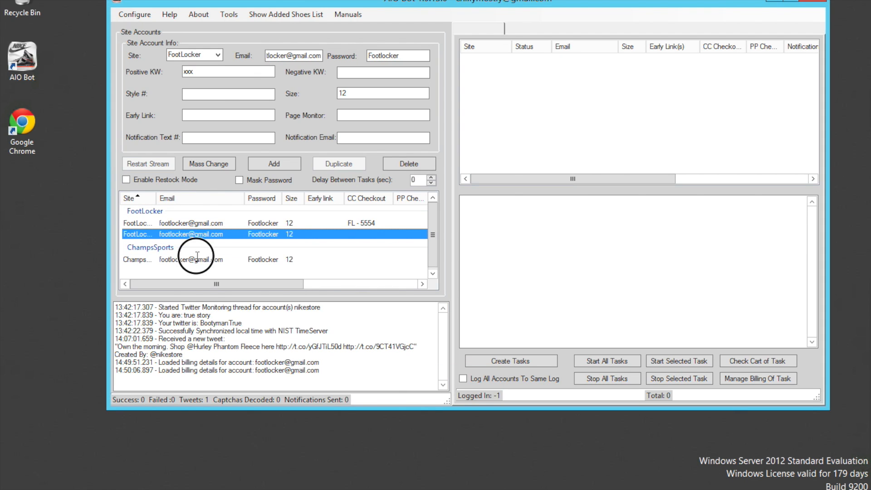
pyautogui.rightClick(197, 261)
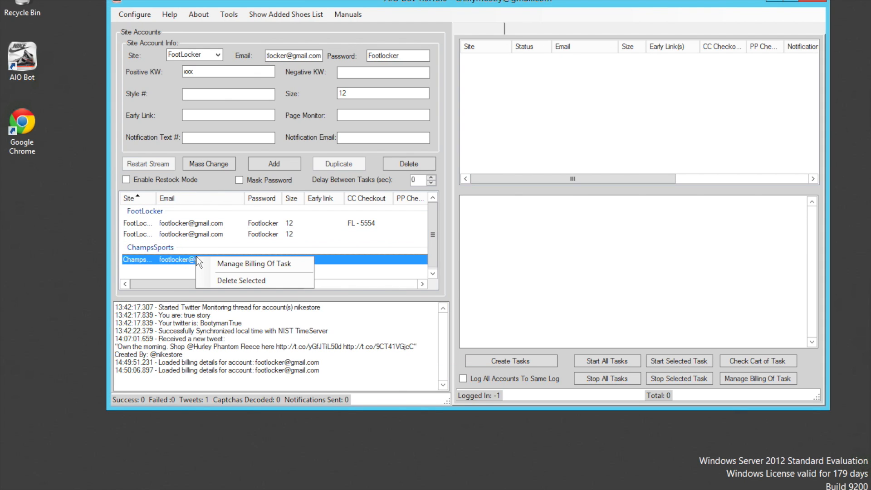
pyautogui.click(221, 263)
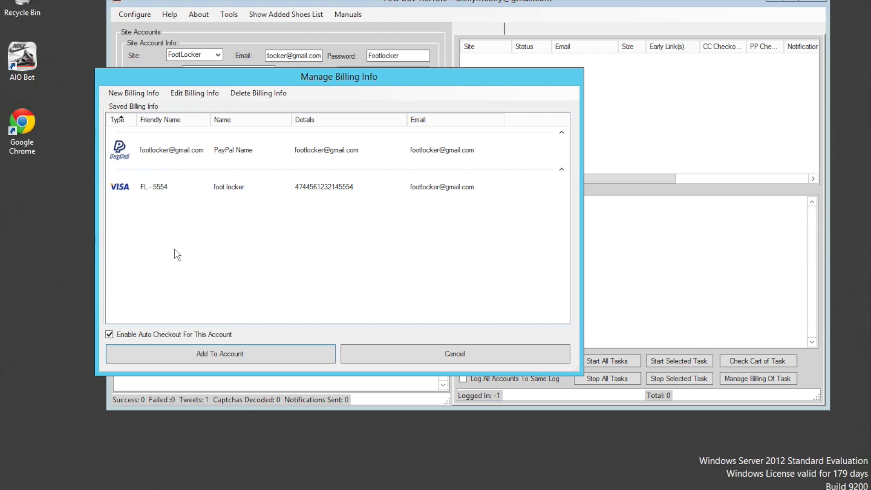
pyautogui.click(175, 191)
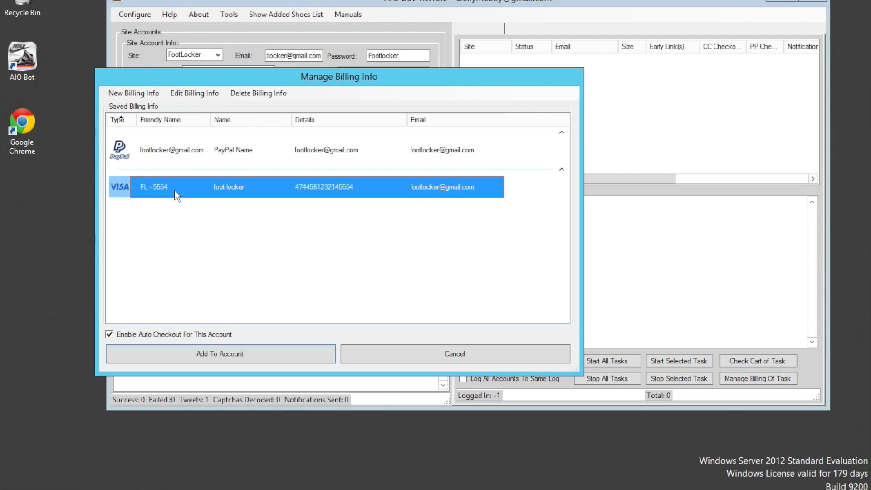
pyautogui.click(252, 352)
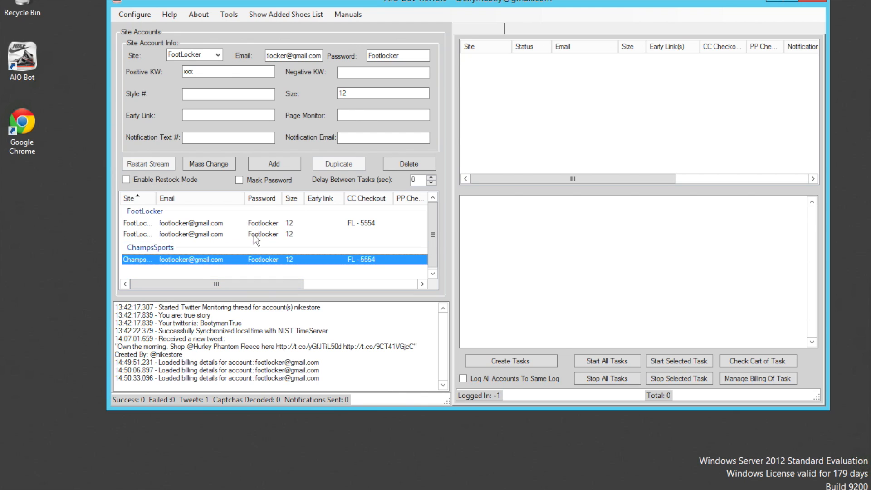
# Step: Add the saved PayPal billing info to the second FootLocker account with auto checkout enabled
pyautogui.moveTo(270, 282); pyautogui.dragTo(266, 251)
pyautogui.click(262, 233)
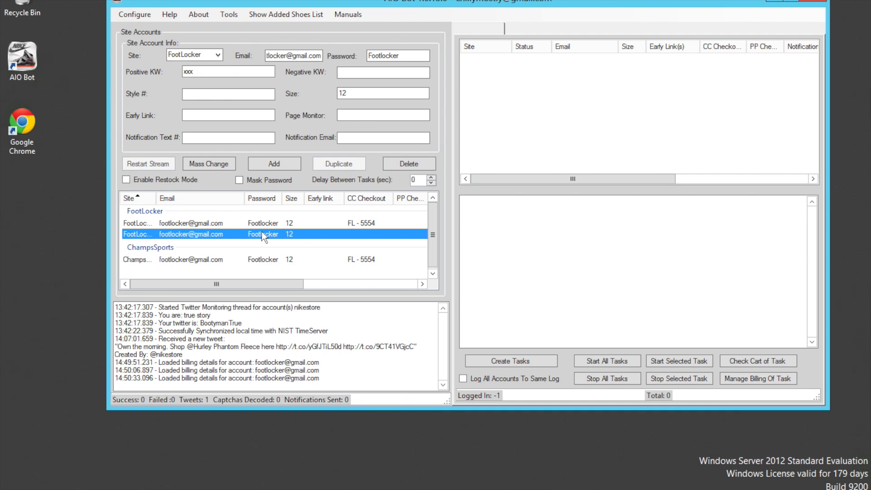
pyautogui.rightClick(263, 234)
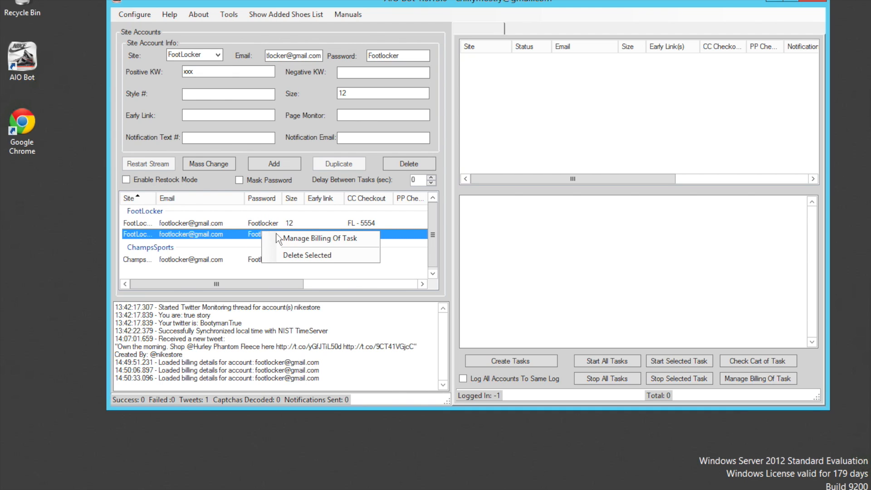
pyautogui.click(280, 238)
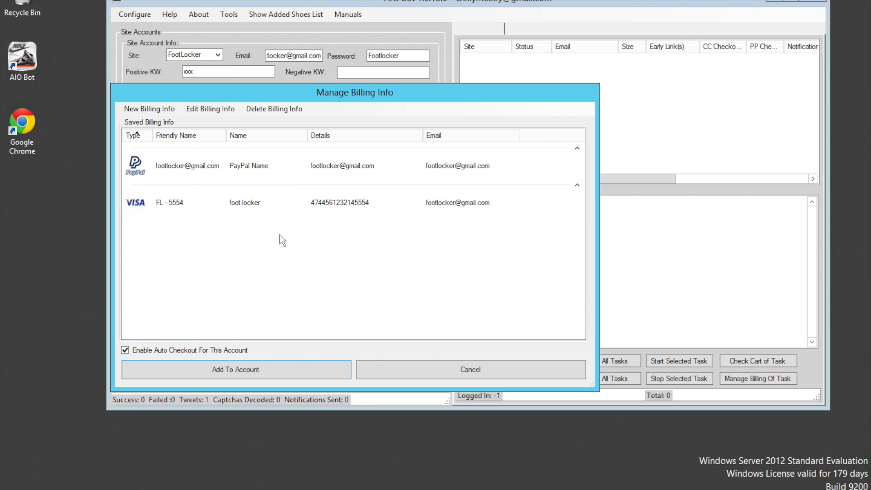
pyautogui.click(196, 169)
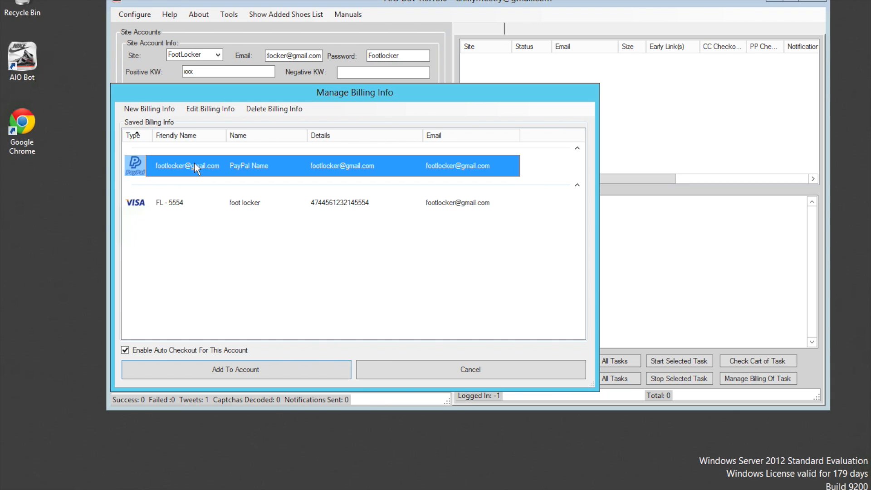
pyautogui.click(275, 363)
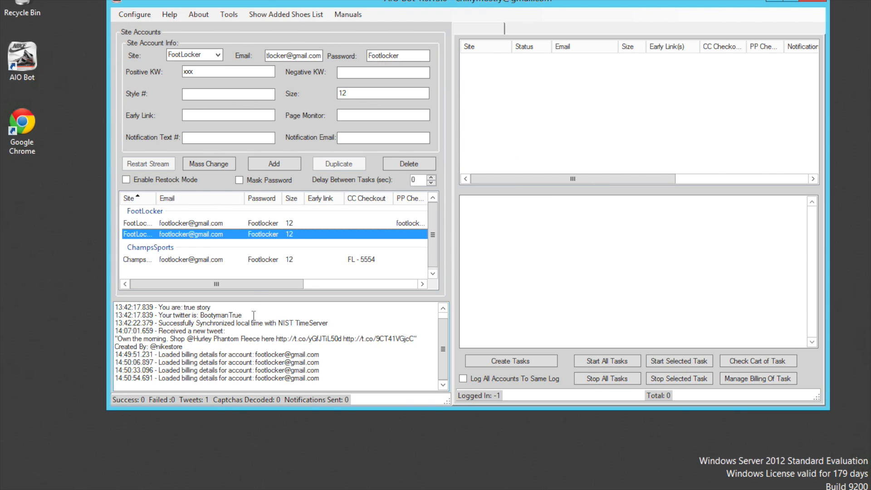
# Step: Edit the second FootLocker account's email in the site accounts list, inserting a 1 just before the @ sign
pyautogui.click(272, 277)
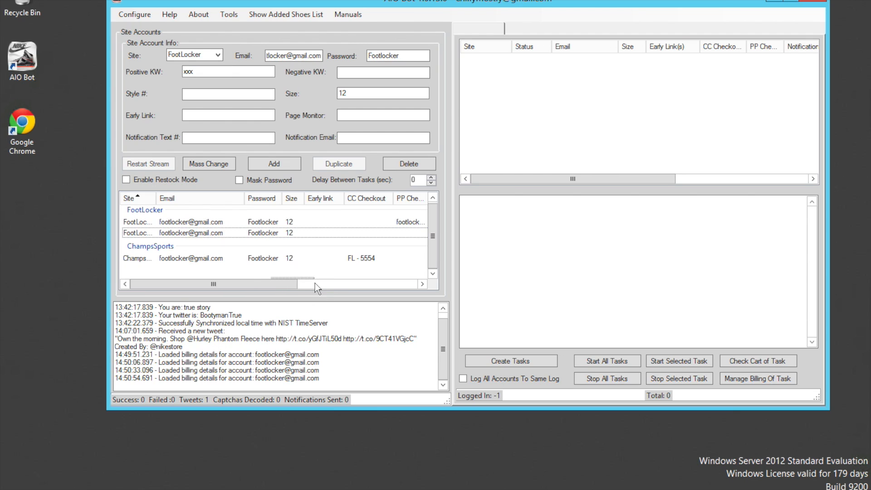
pyautogui.click(313, 282)
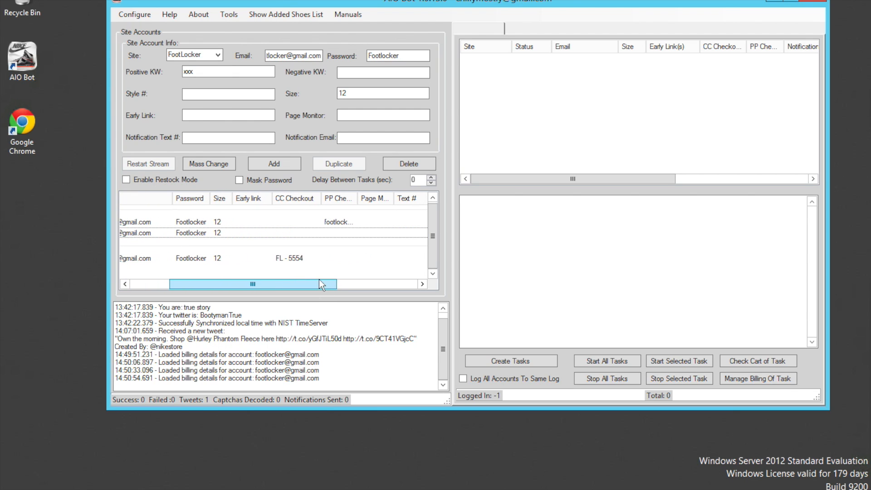
pyautogui.click(226, 280)
pyautogui.moveTo(227, 281); pyautogui.dragTo(175, 257)
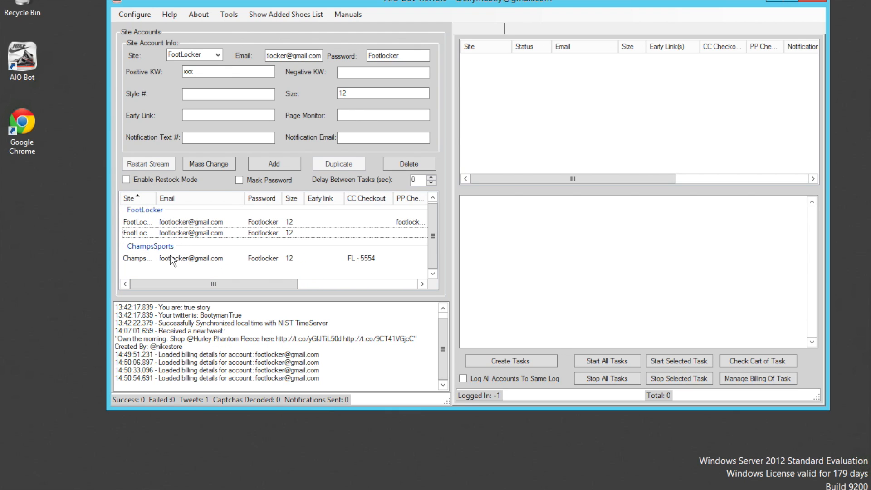
pyautogui.click(184, 232)
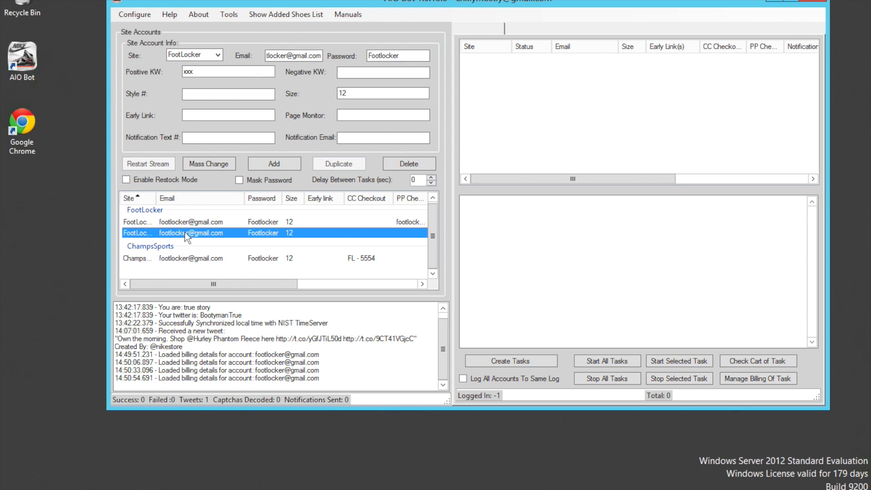
pyautogui.click(185, 232)
pyautogui.click(186, 234)
pyautogui.write('1')
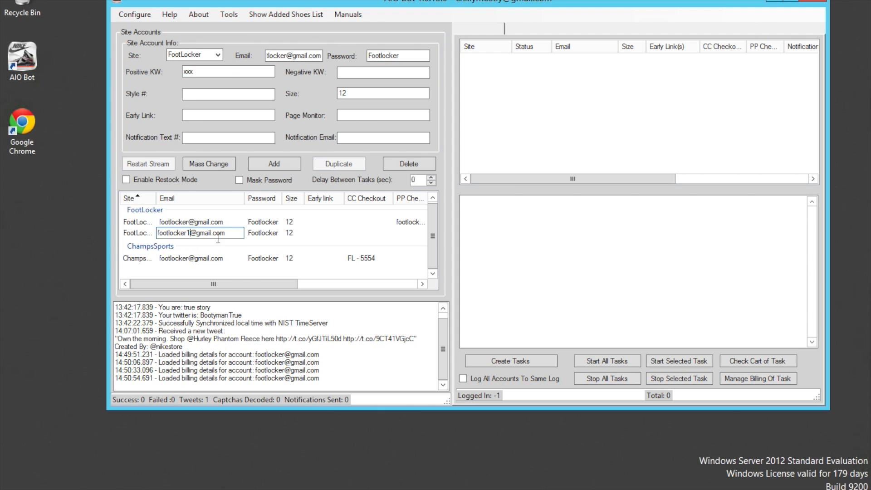
pyautogui.click(266, 235)
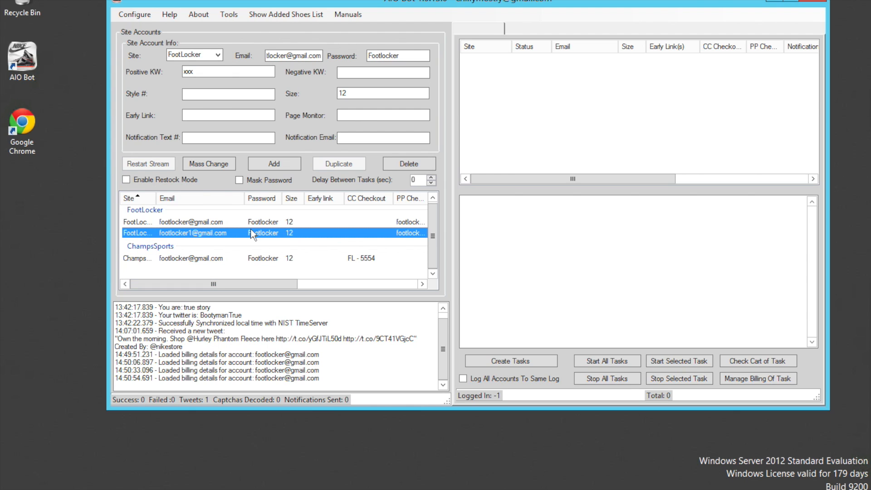
# Step: Assign the saved VISA card to the FootLocker account with the edited email, keeping auto checkout enabled
pyautogui.rightClick(253, 235)
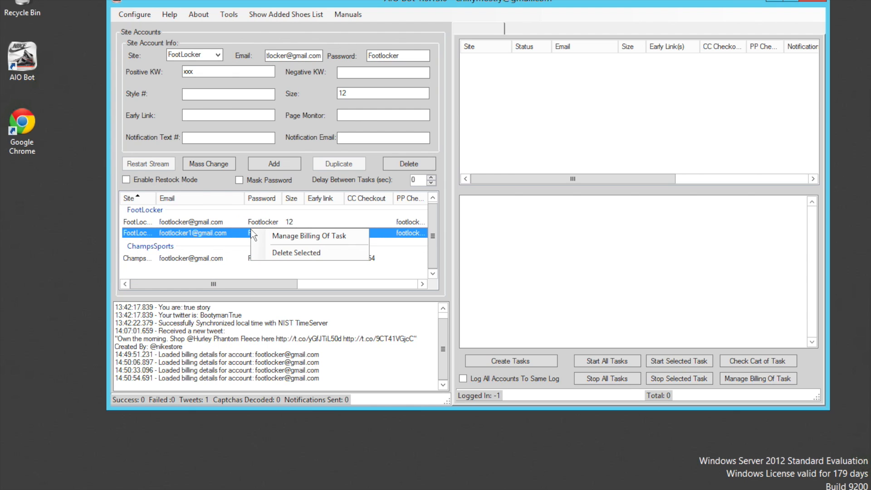
pyautogui.click(278, 238)
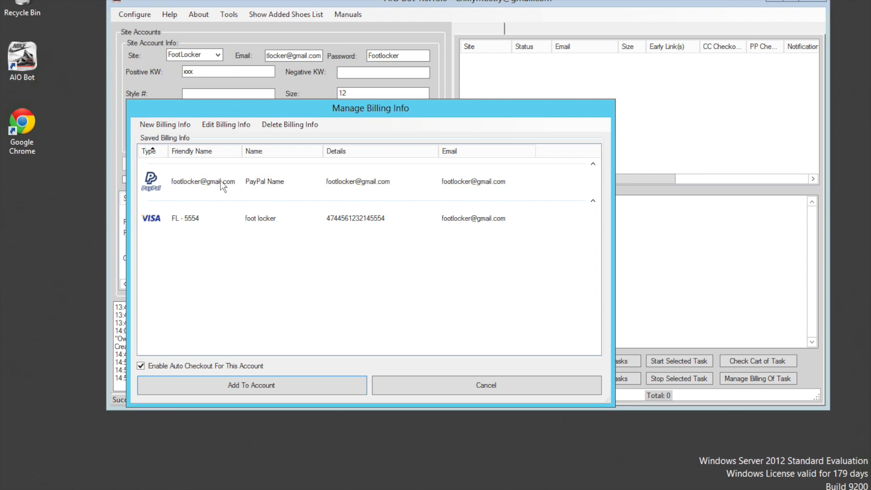
pyautogui.click(221, 181)
pyautogui.click(219, 220)
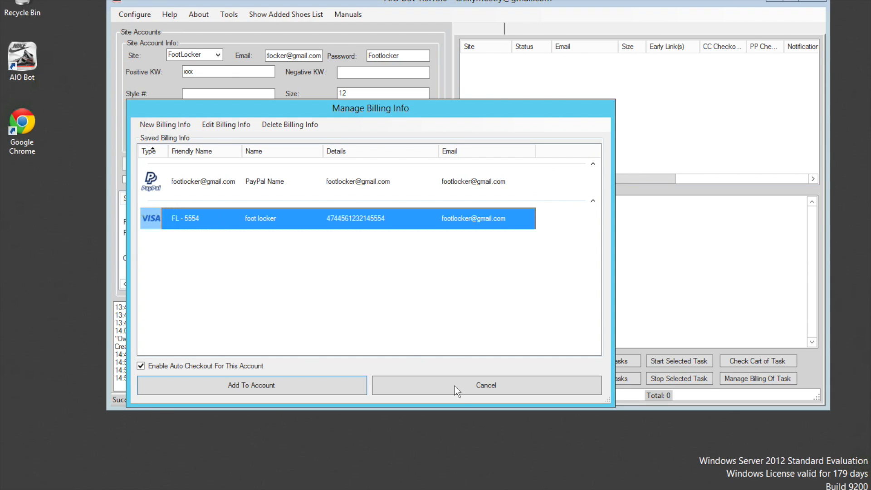
pyautogui.click(251, 385)
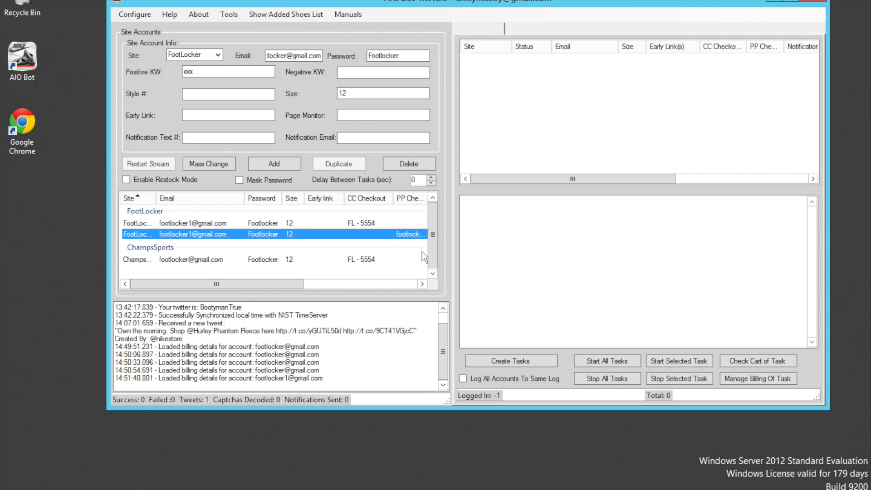
# Step: Create running tasks from all the FootLocker and ChampsSports site accounts
pyautogui.moveTo(433, 249); pyautogui.dragTo(436, 210)
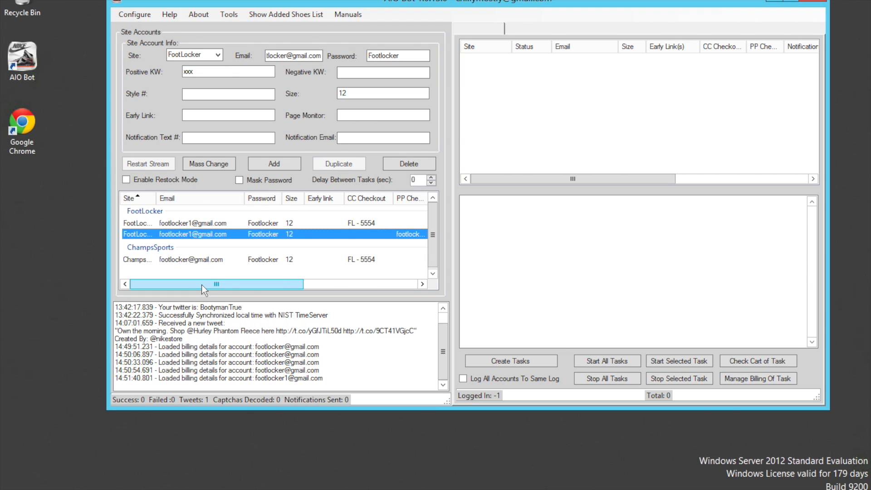
pyautogui.moveTo(203, 284); pyautogui.dragTo(177, 280)
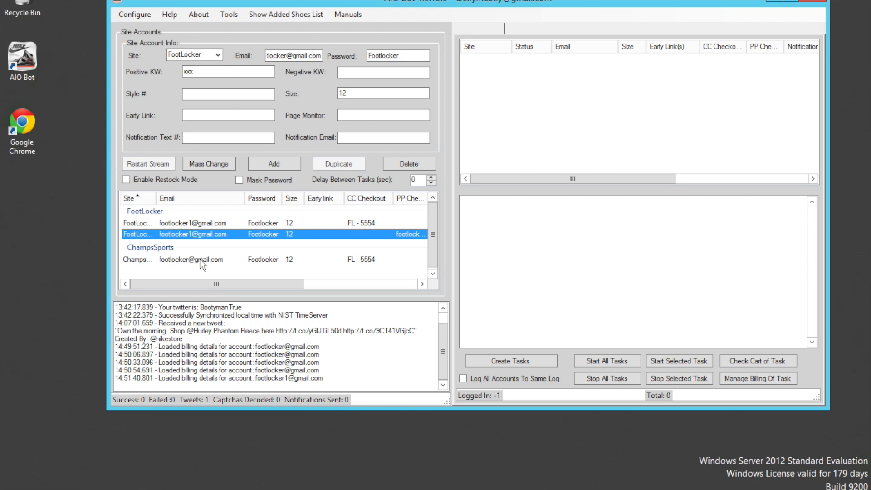
pyautogui.click(500, 358)
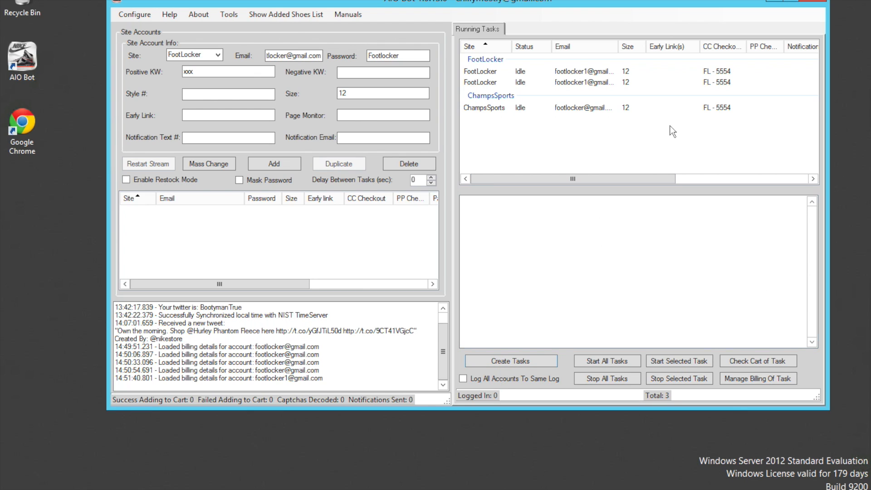
# Step: Assign the saved PayPal billing info to the first FootLocker running task with auto checkout enabled, and start only that task
pyautogui.click(598, 74)
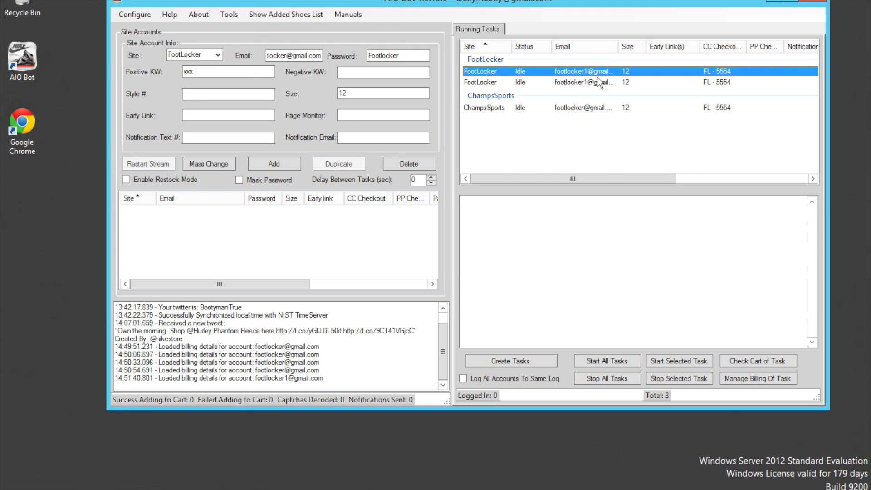
pyautogui.click(753, 381)
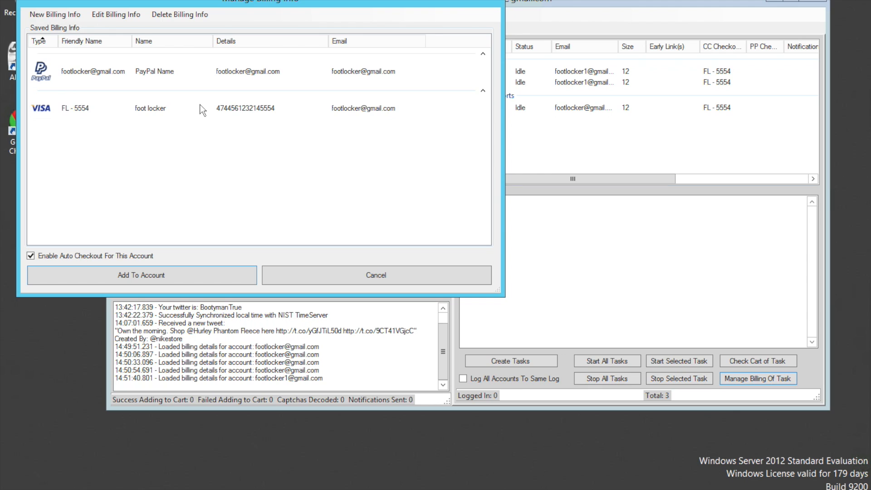
pyautogui.click(209, 75)
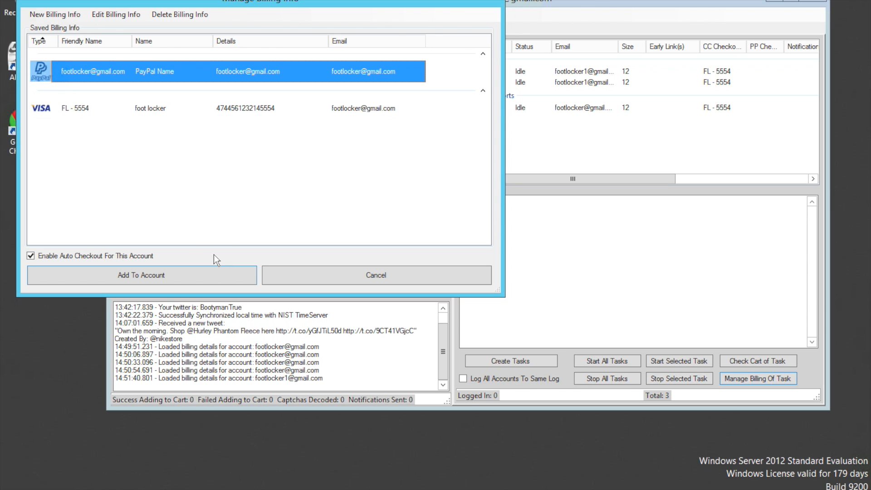
pyautogui.click(194, 277)
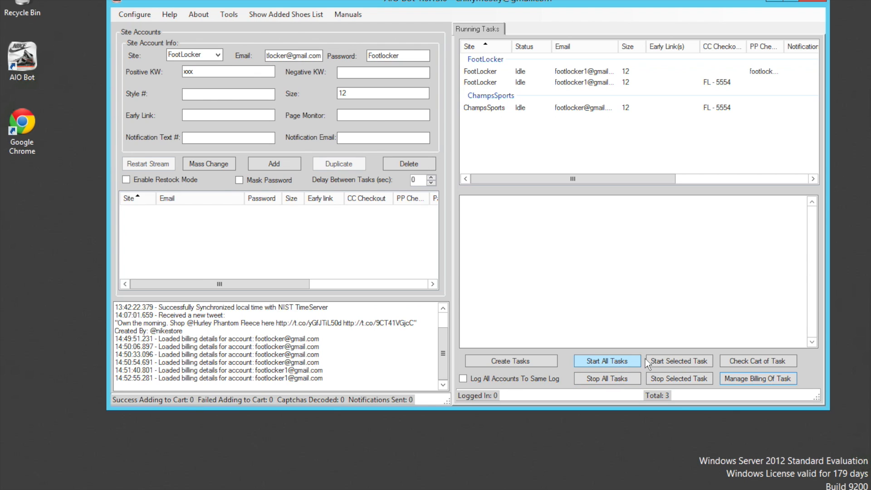
pyautogui.click(514, 71)
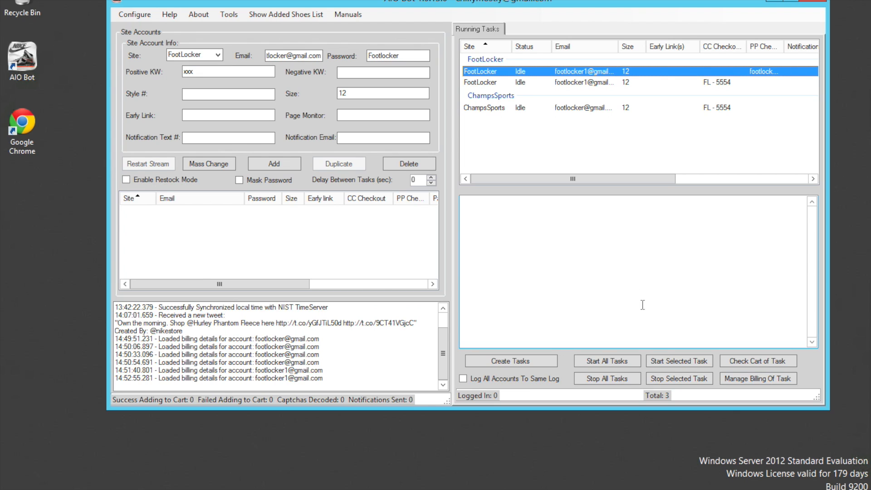
pyautogui.click(668, 360)
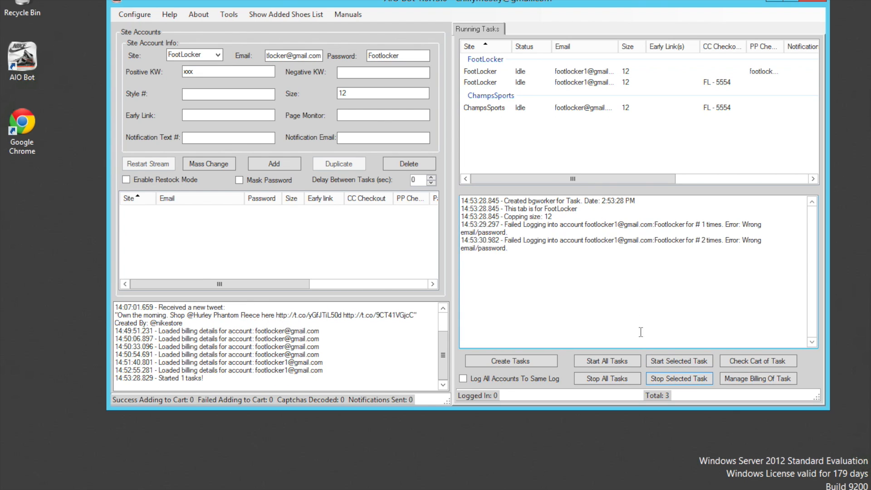
# Step: Stop the running FootLocker task, and start and stop both FootLocker tasks together as a group
pyautogui.click(660, 379)
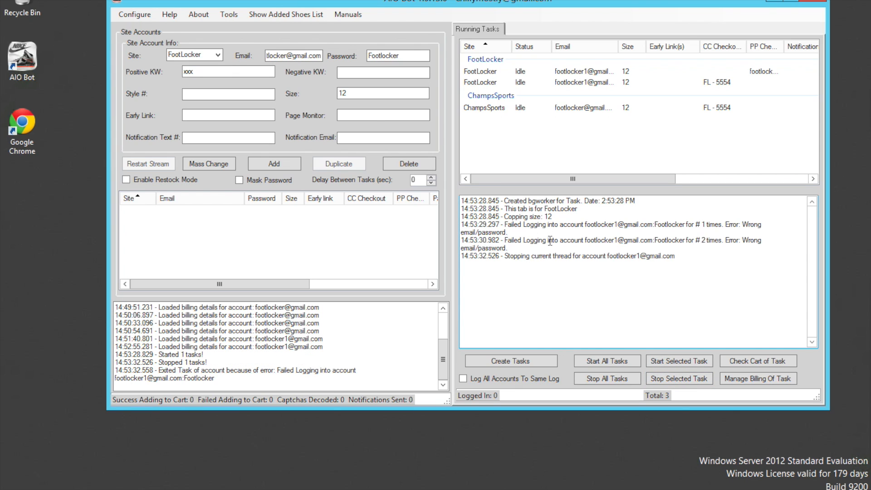
pyautogui.click(488, 59)
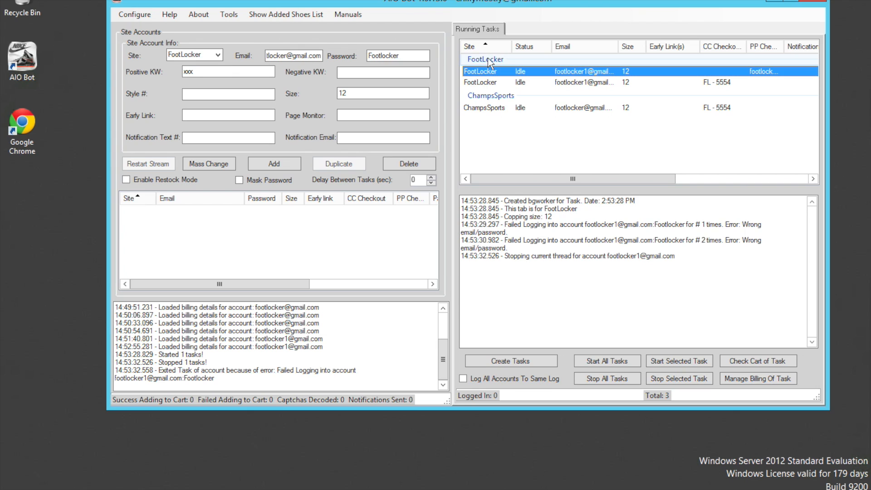
pyautogui.click(488, 58)
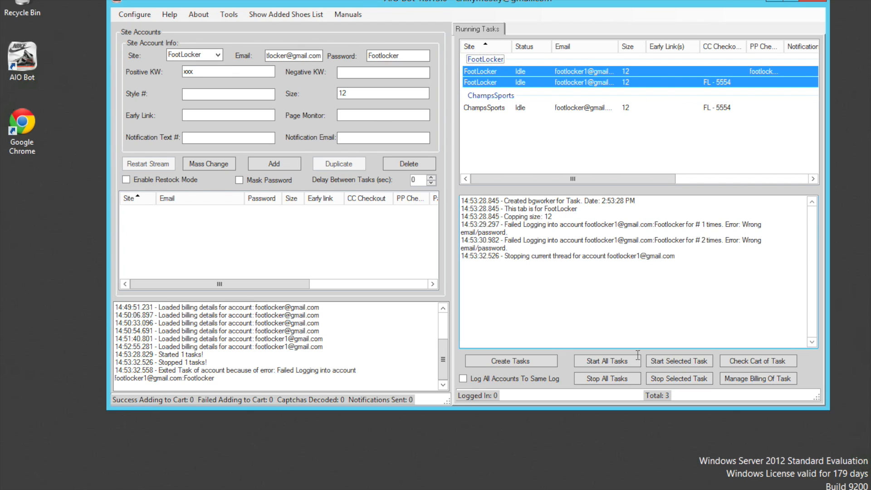
pyautogui.click(663, 362)
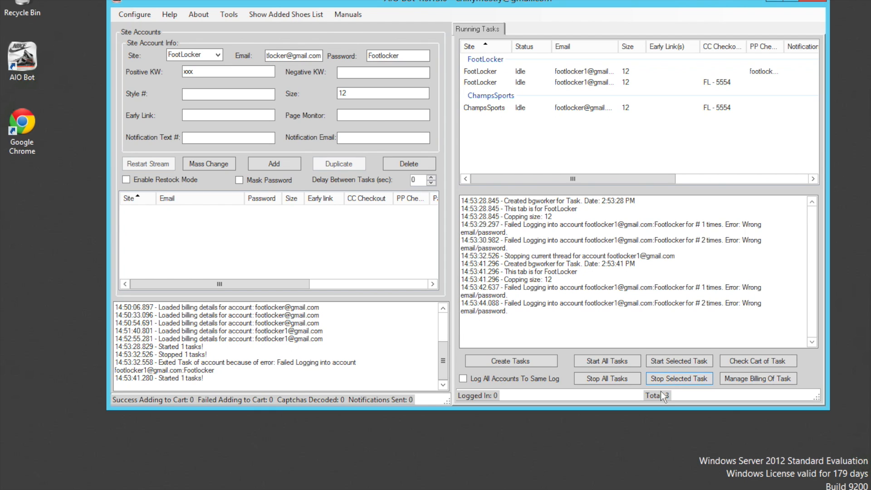
pyautogui.click(667, 379)
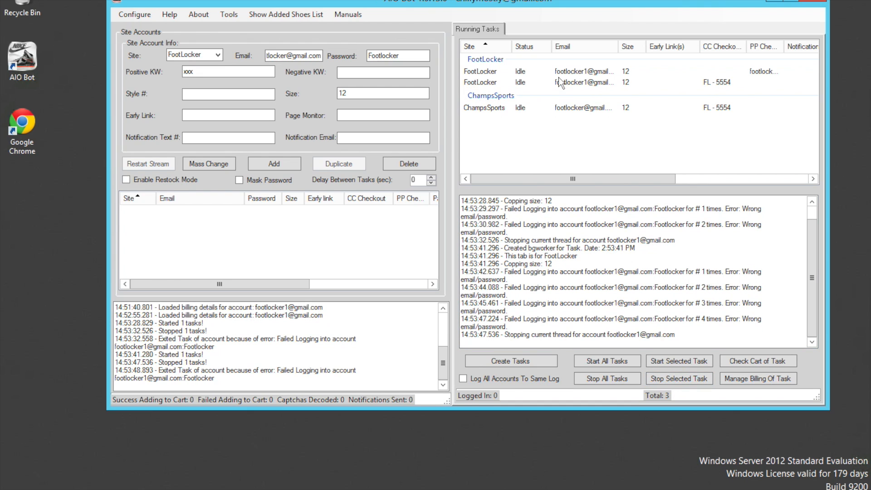
# Step: Start and stop the second FootLocker task together with the ChampsSports task, and do the same for all tasks at once
pyautogui.click(515, 82)
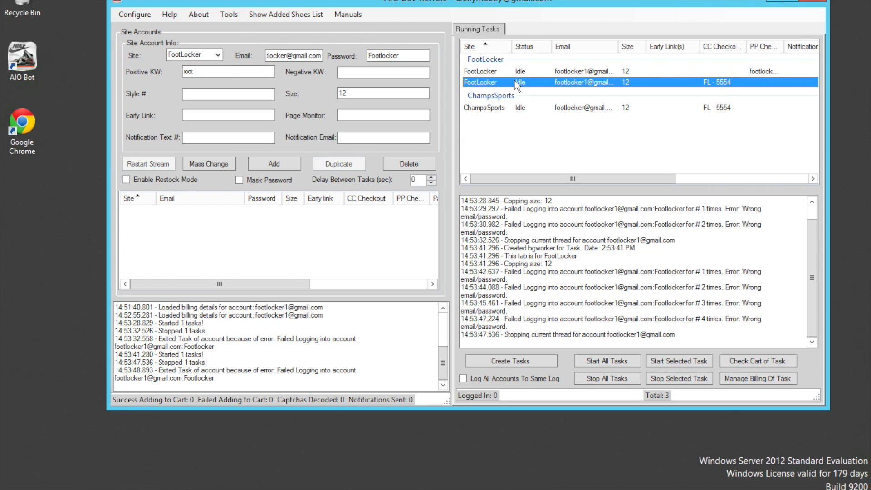
pyautogui.keyDown('ctrl'); pyautogui.click(519, 108); pyautogui.keyUp('ctrl')
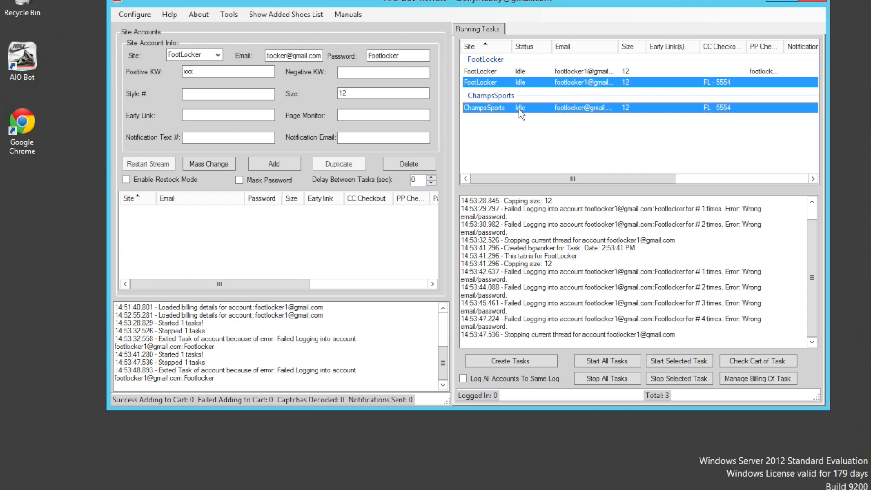
pyautogui.click(673, 362)
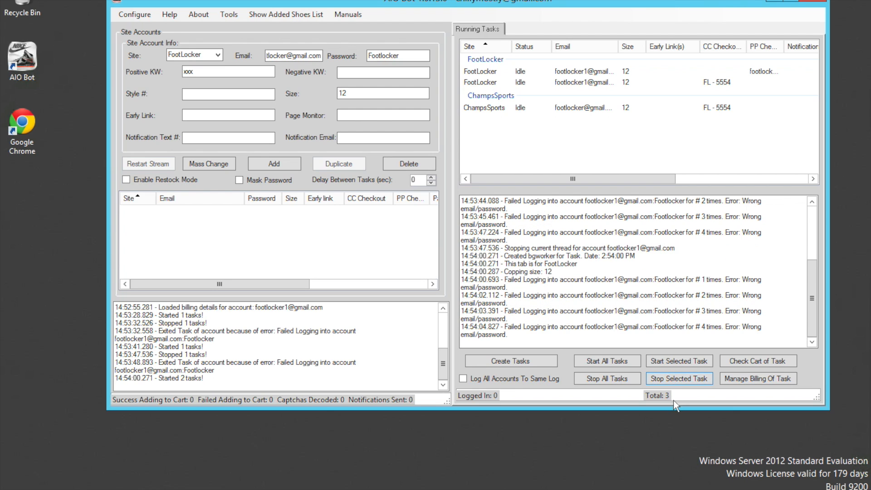
pyautogui.click(674, 381)
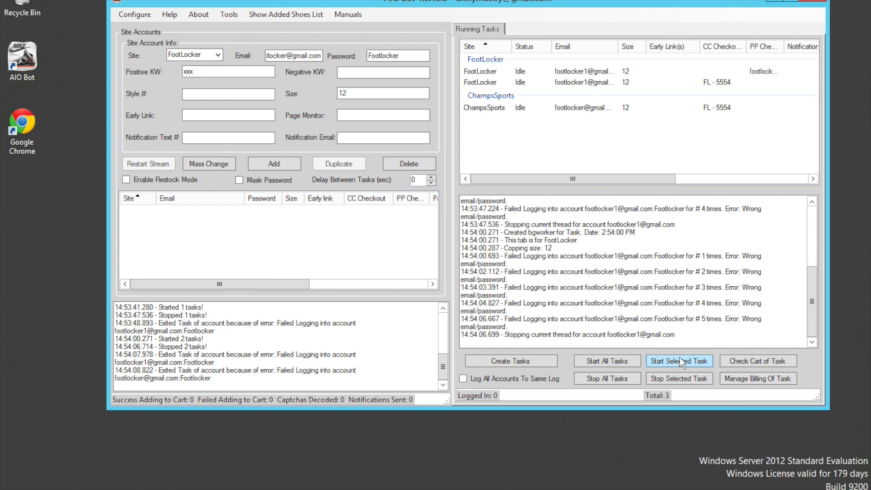
pyautogui.click(616, 363)
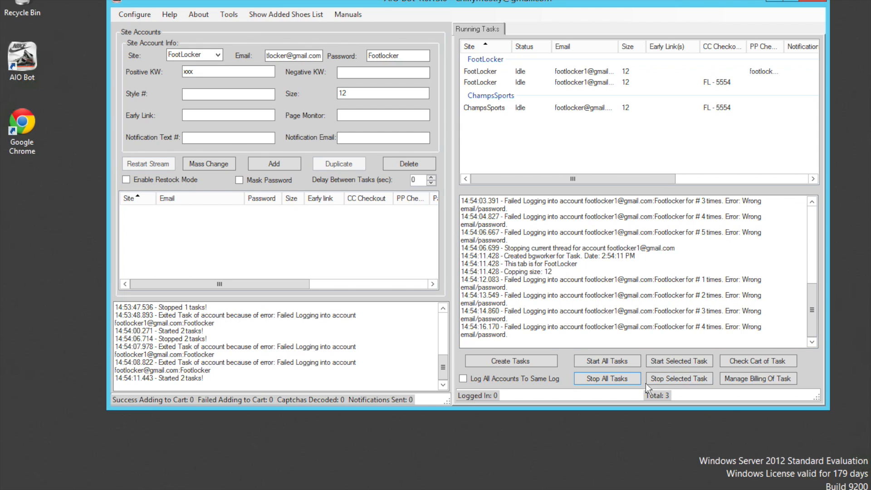
pyautogui.click(617, 382)
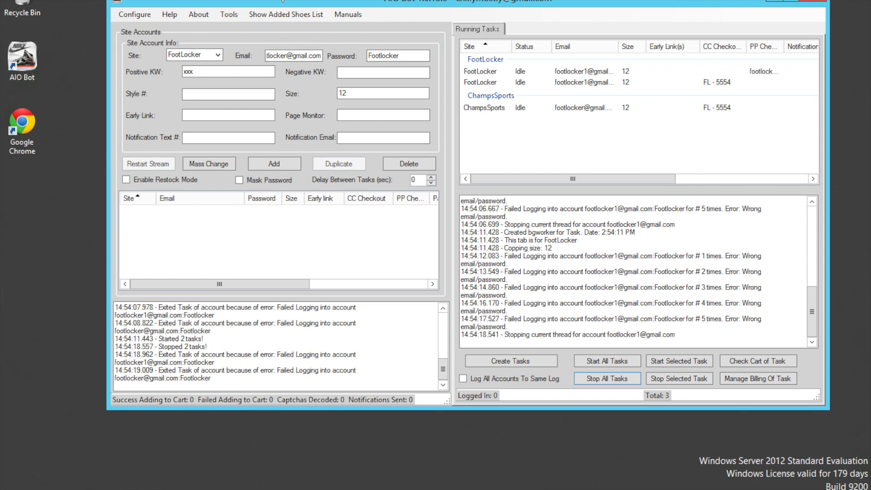
# Step: Examine the added shoes list and the available tools, help, configuration and manual options
pyautogui.click(285, 12)
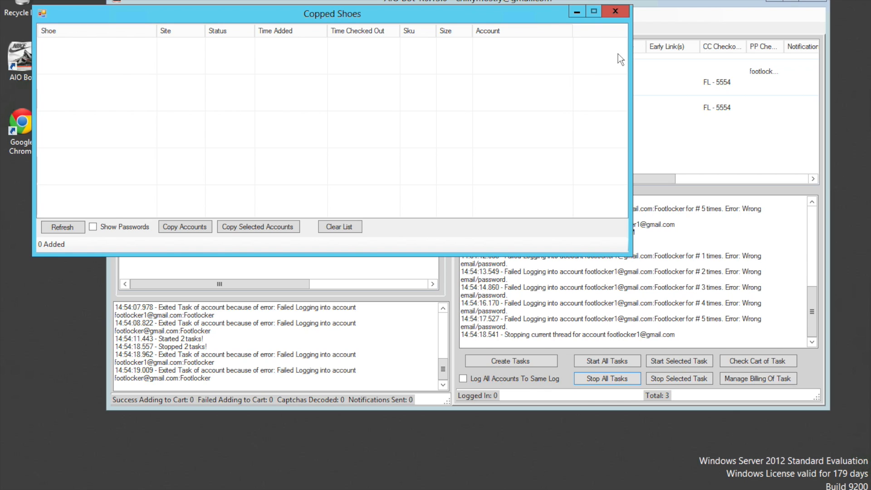
pyautogui.click(616, 11)
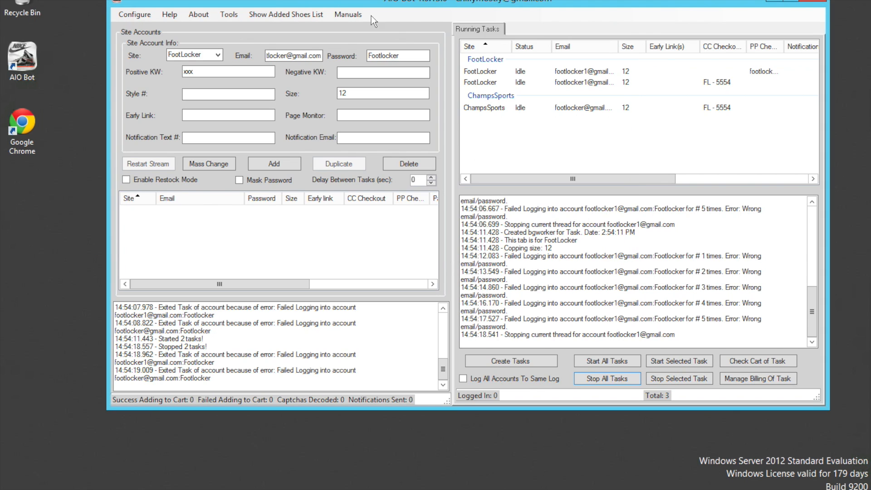
pyautogui.click(230, 14)
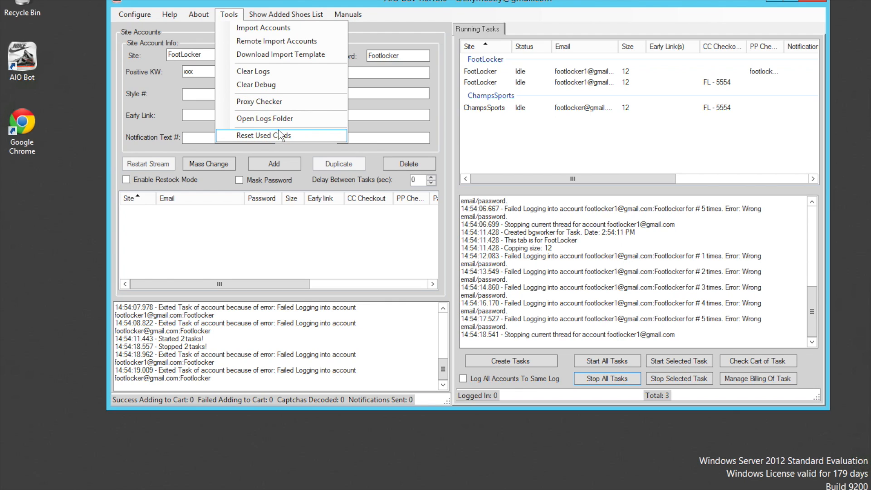
pyautogui.click(241, 5)
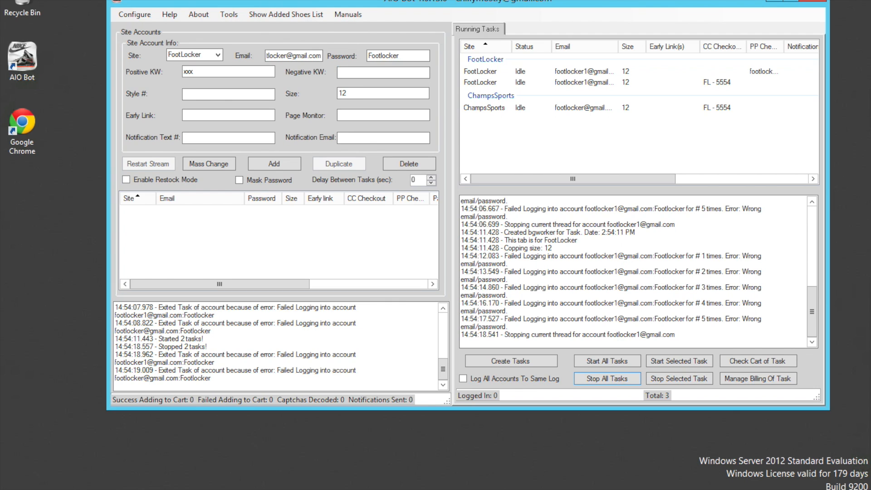
pyautogui.click(170, 12)
pyautogui.click(171, 12)
pyautogui.click(171, 12)
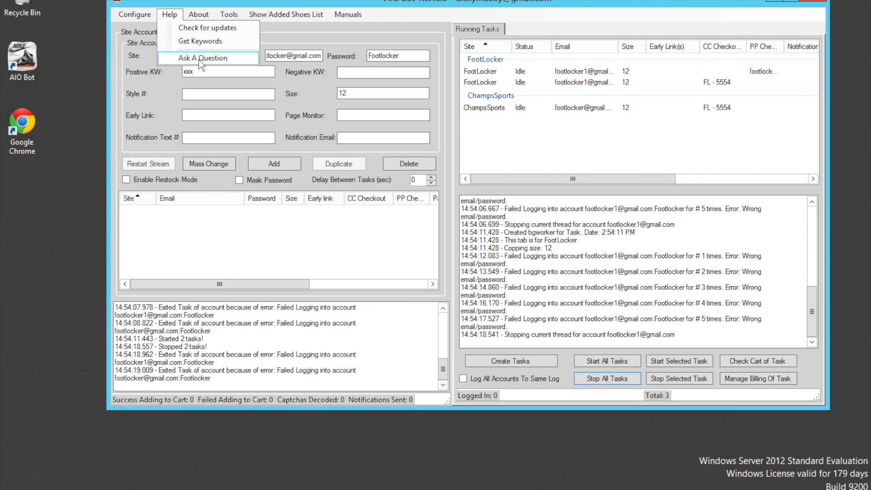
pyautogui.click(141, 17)
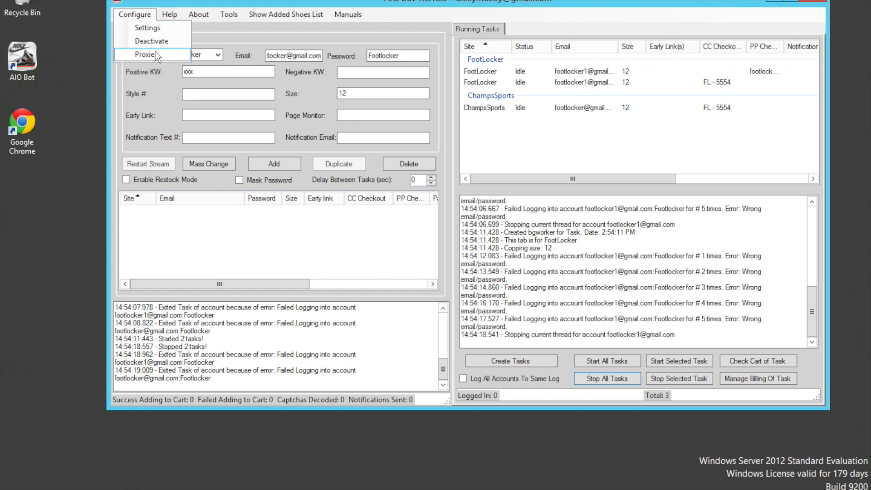
pyautogui.click(360, 14)
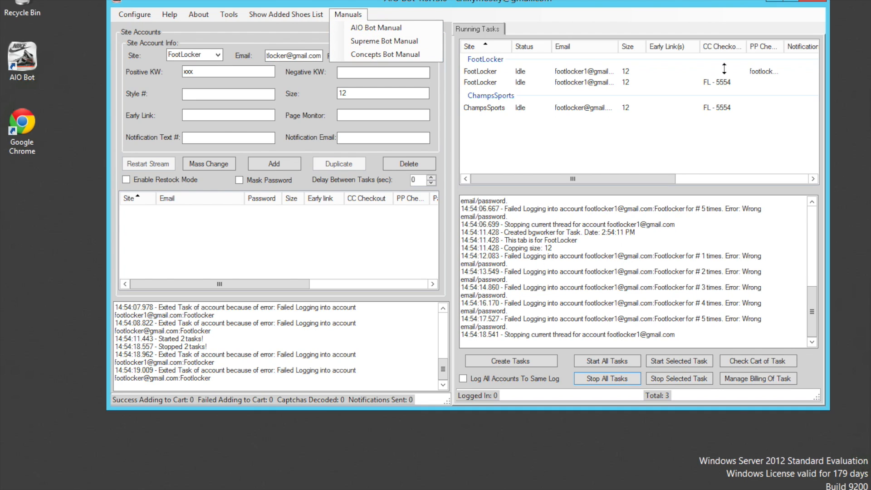
# Step: Switch from the remote Windows session to the Mac desktop
pyautogui.hotkey('ctrl', 'Up')
pyautogui.click(348, 20)
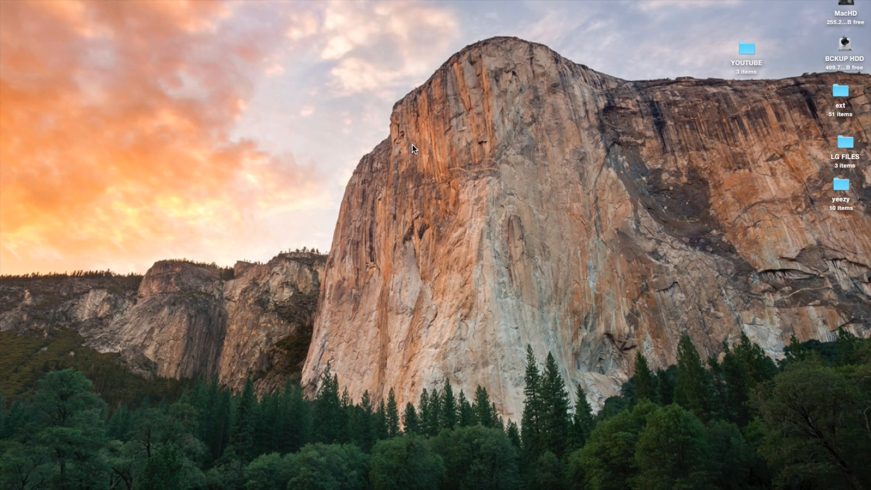